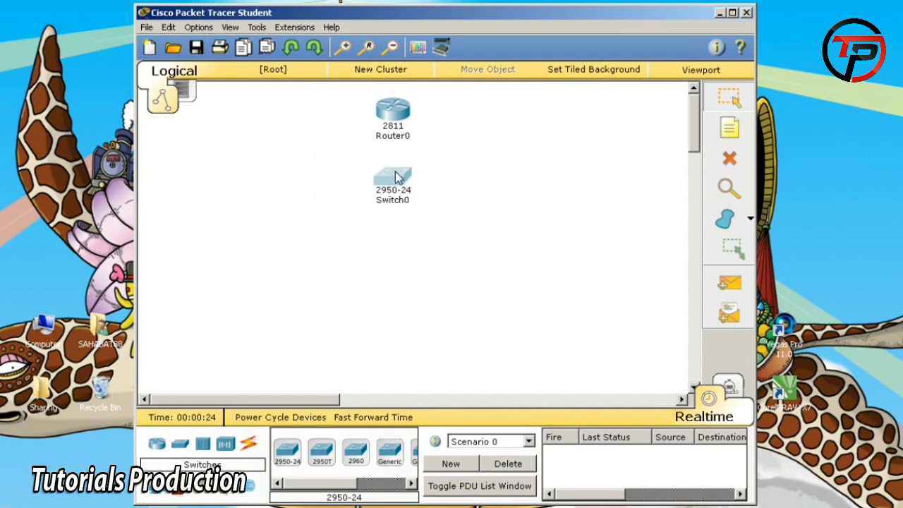
Place a generic PC and a generic laptop side by side below Switch0, leaving a gap between them
left_click(157, 492)
left_click(287, 454)
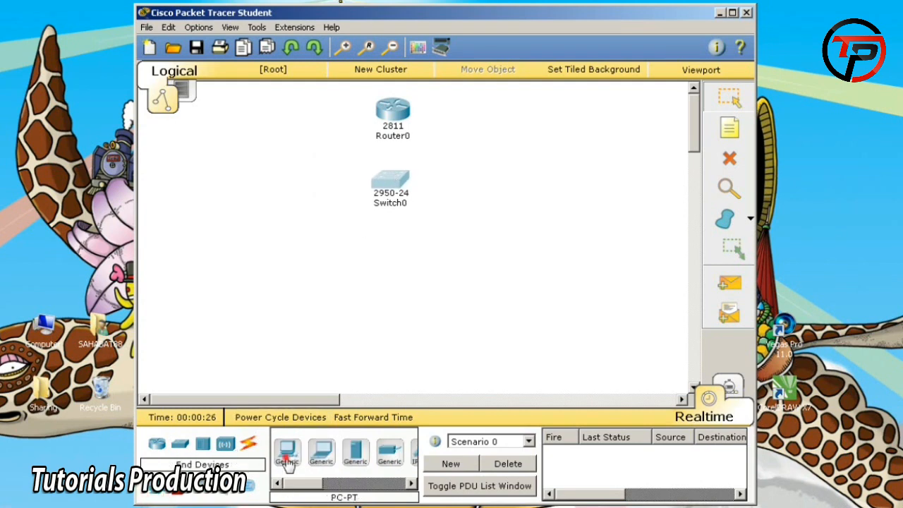
left_click(344, 308)
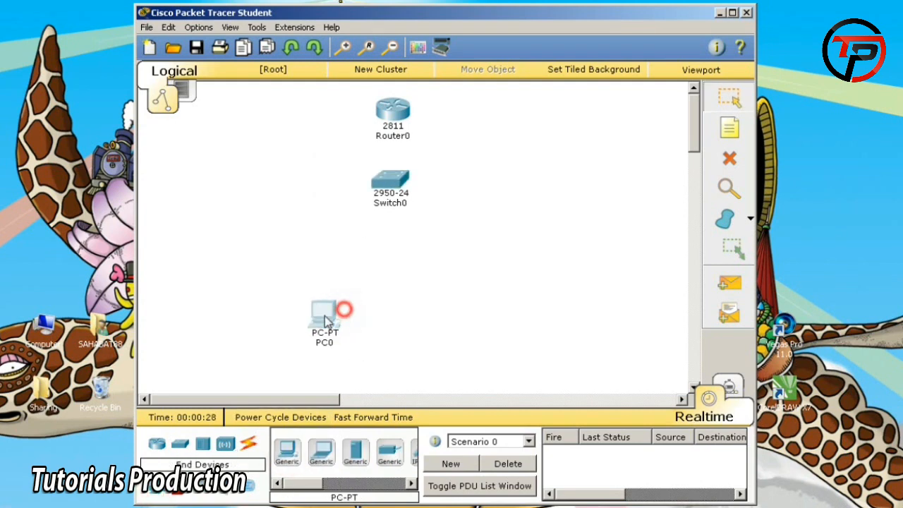
left_click(321, 452)
left_click(462, 311)
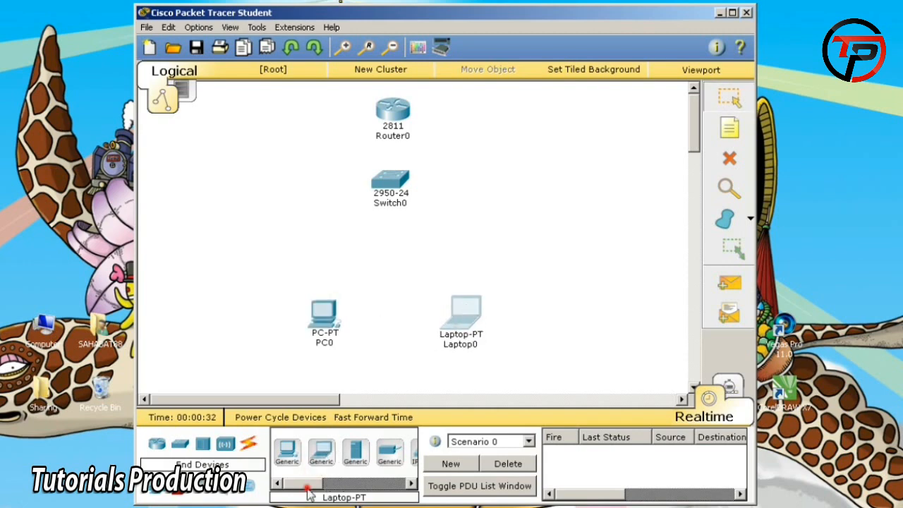
Add a 7960 IP phone between the PC and the laptop
left_click_drag(309, 485, 335, 484)
left_click(327, 455)
left_click(383, 325)
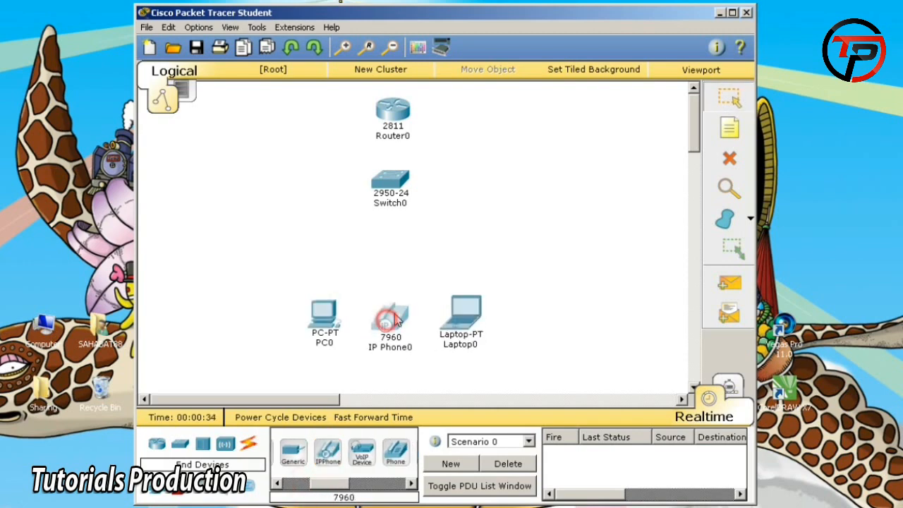
Place two Home VoIP devices in the workspace, one on each side of the switch
left_click(362, 451)
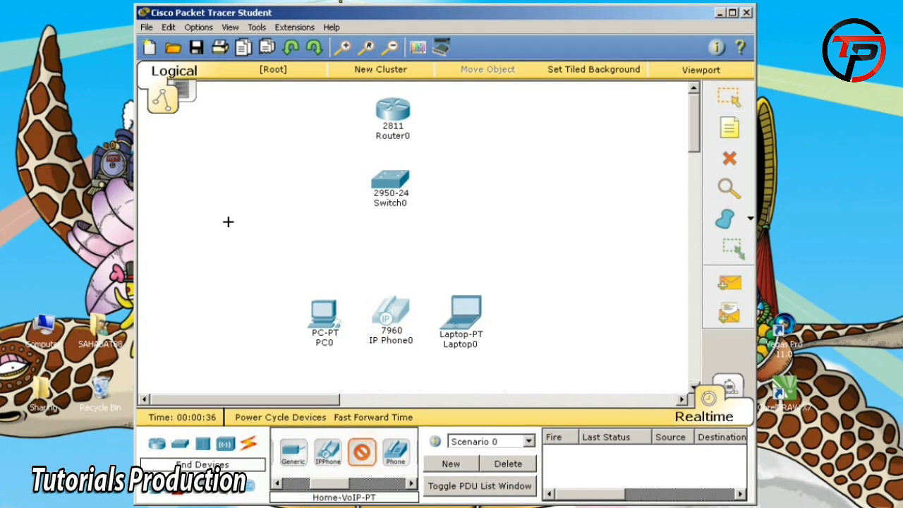
left_click(221, 232)
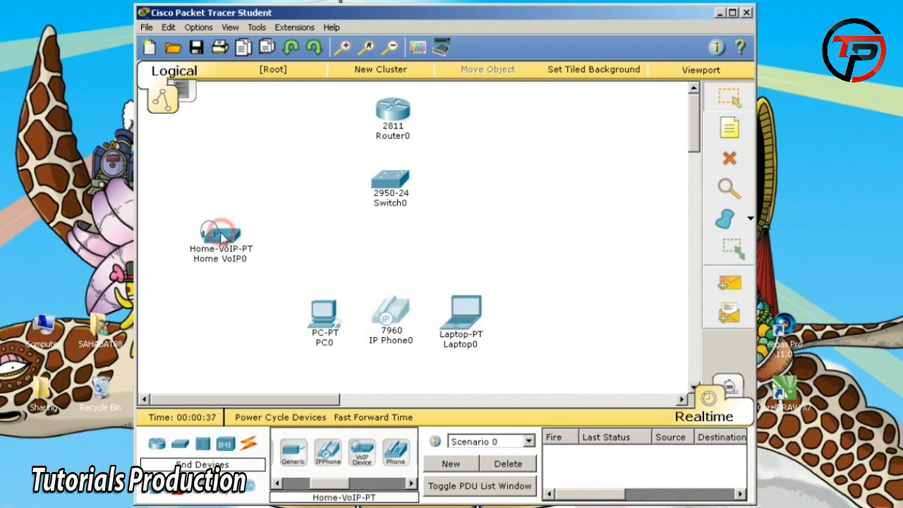
left_click(362, 453)
left_click(534, 212)
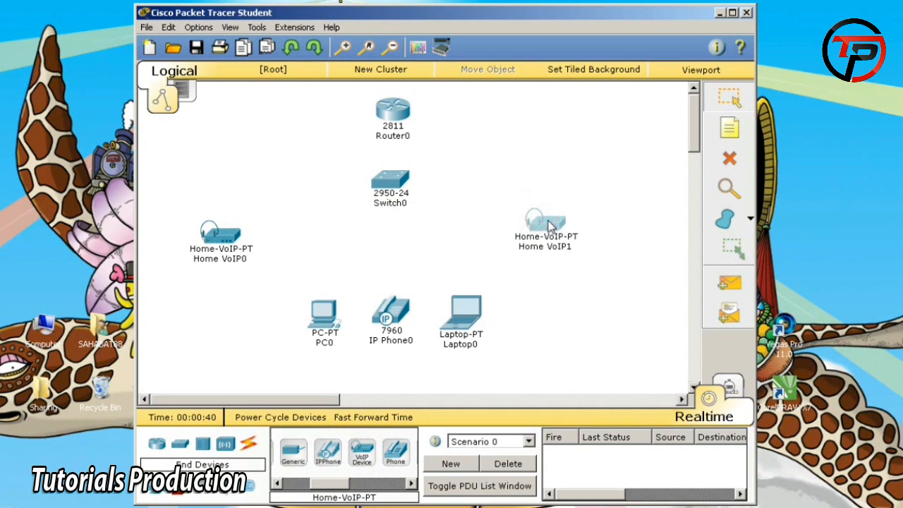
Add a second 7960 IP phone above Home VoIP0 and adjust the positions of both devices
left_click(328, 452)
left_click(217, 168)
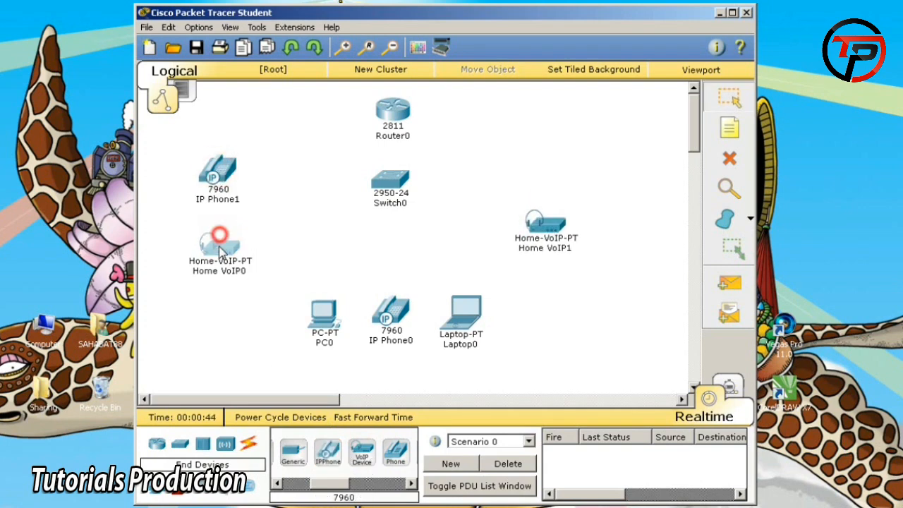
mouse_move(219, 235)
left_mouse_down()
mouse_move(272, 240)
mouse_move(232, 239)
left_mouse_up()
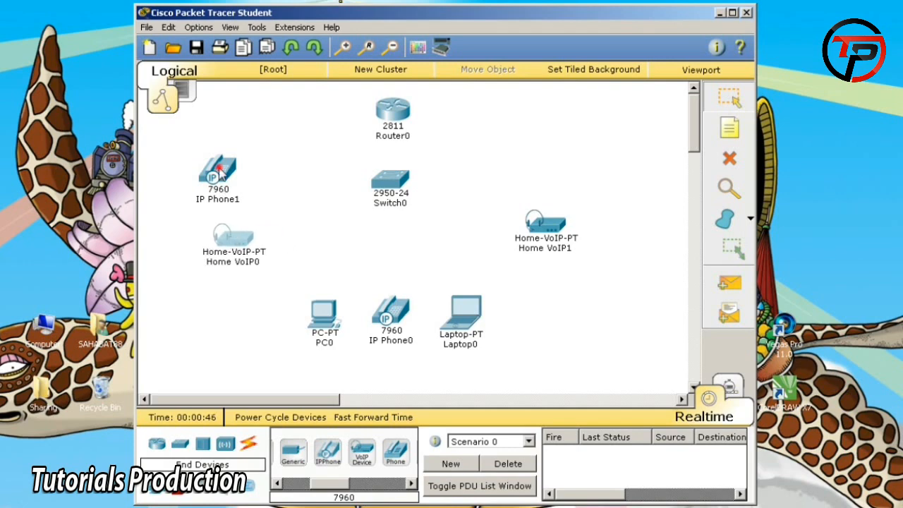
left_click_drag(216, 169, 246, 148)
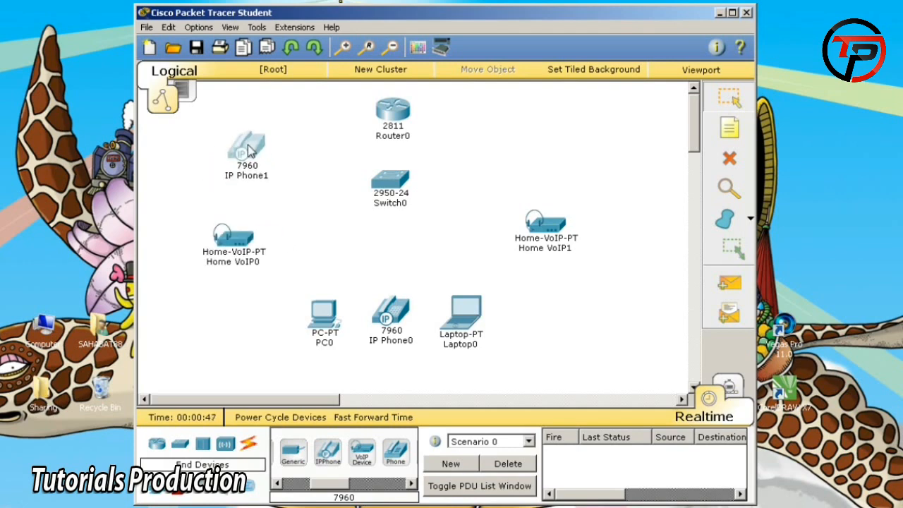
Place one analog phone below Home VoIP0 and another below Home VoIP1
left_click(395, 452)
left_click(227, 337)
left_click_drag(227, 337, 225, 316)
left_click(394, 451)
left_click(564, 300)
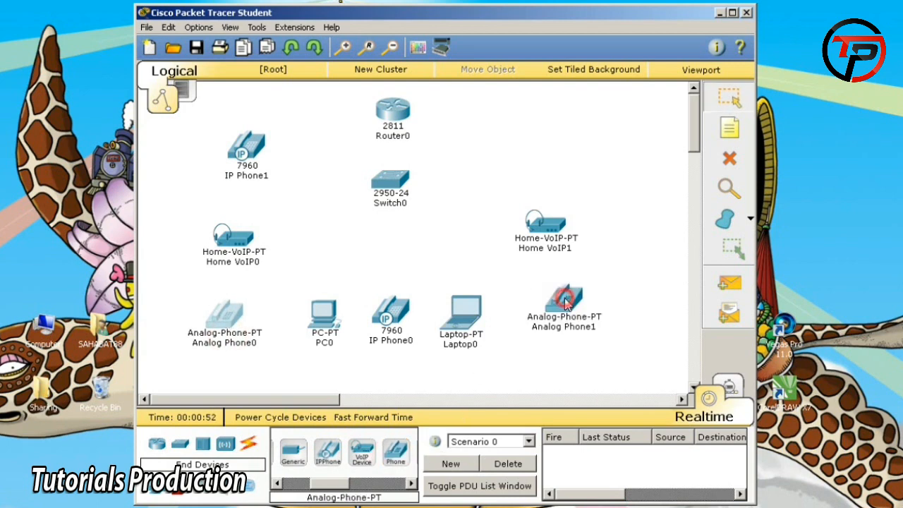
Move Home VoIP1 level with the switch and reposition Analog Phone1 just below it
left_click_drag(545, 234, 547, 211)
left_click_drag(554, 300, 558, 260)
left_click(547, 199)
left_click_drag(547, 199, 550, 182)
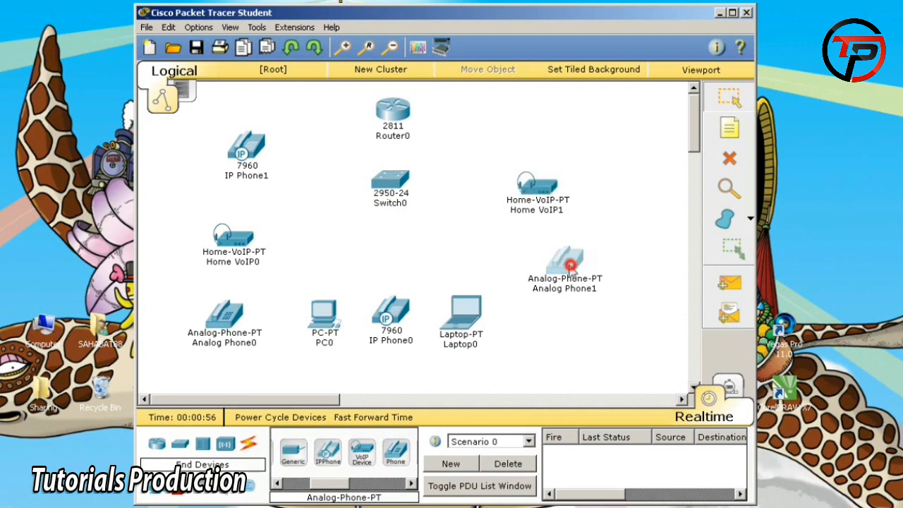
left_click_drag(569, 257, 545, 274)
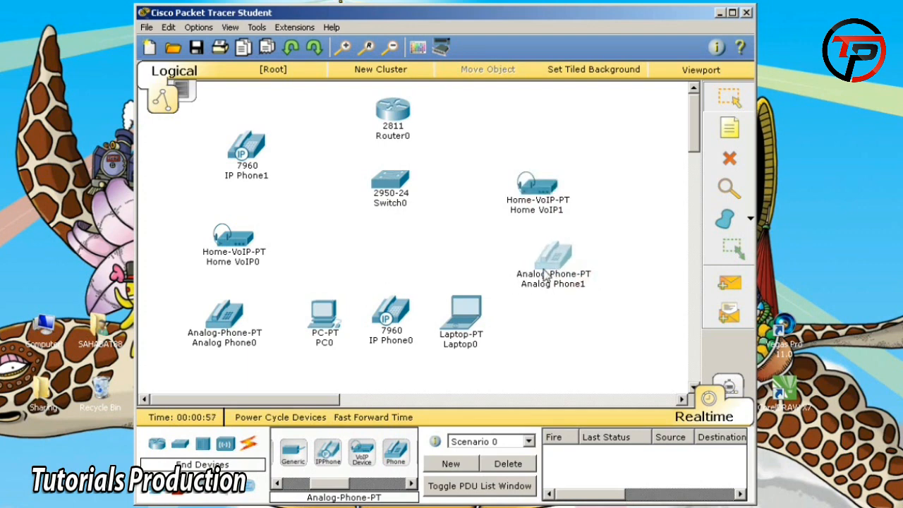
Connect Switch0 to Router0 and to IP Phone1 using the automatic connection type
left_click(246, 445)
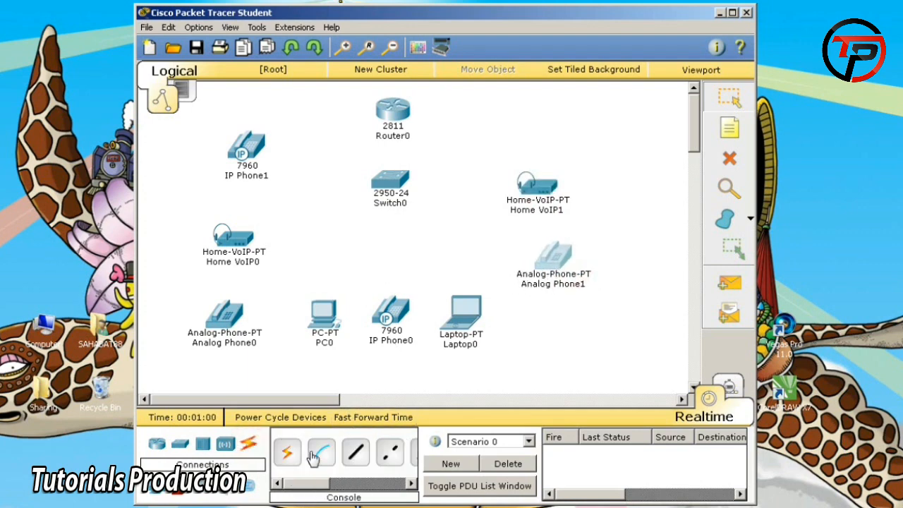
left_click(287, 453)
left_click(388, 185)
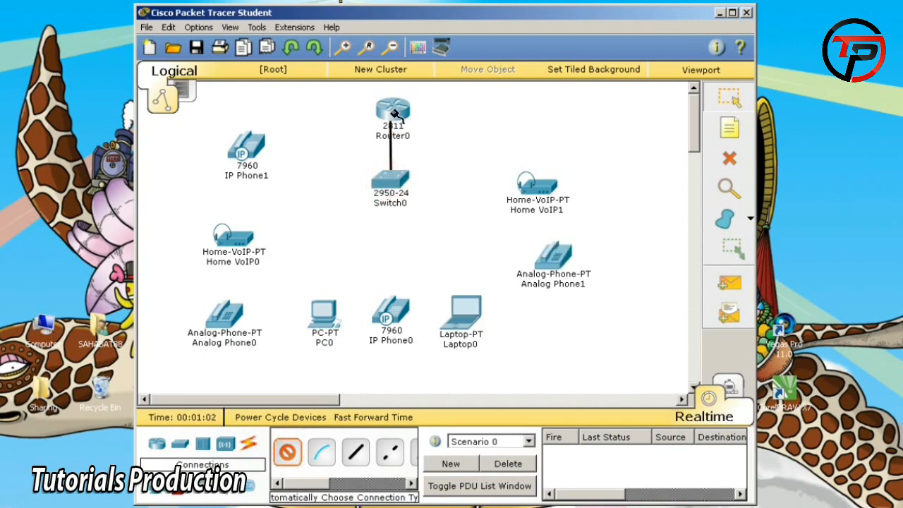
left_click(390, 111)
left_click(287, 452)
left_click(384, 182)
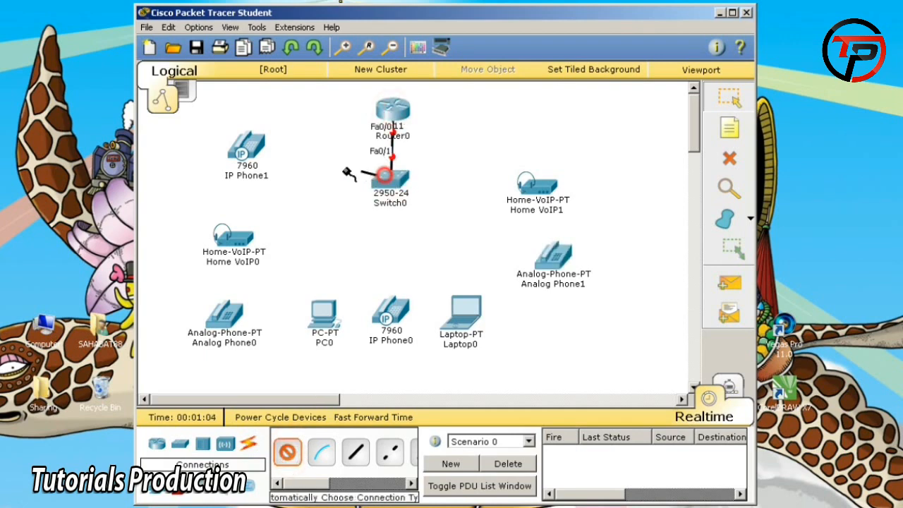
left_click(257, 147)
Connect Switch0 to Home VoIP0 and to PC0 using the automatic connection type
left_click(287, 452)
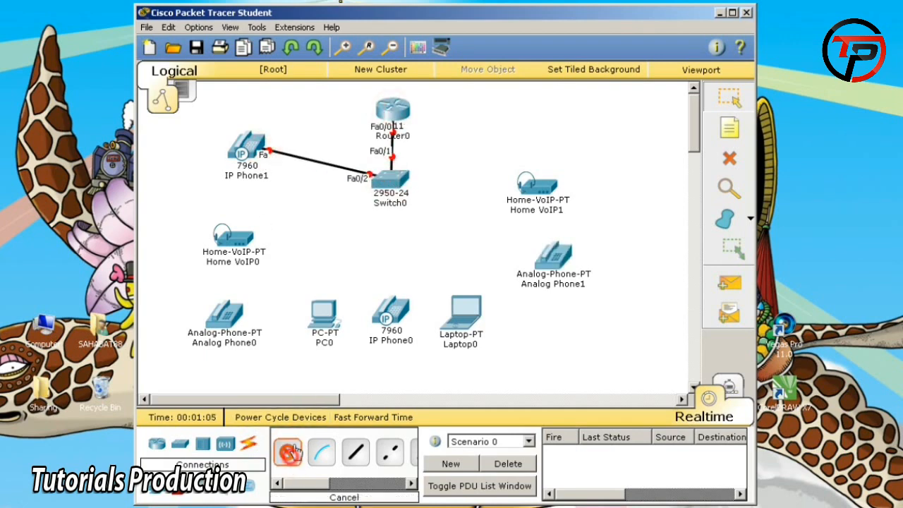
left_click(390, 181)
left_click(235, 243)
left_click(287, 452)
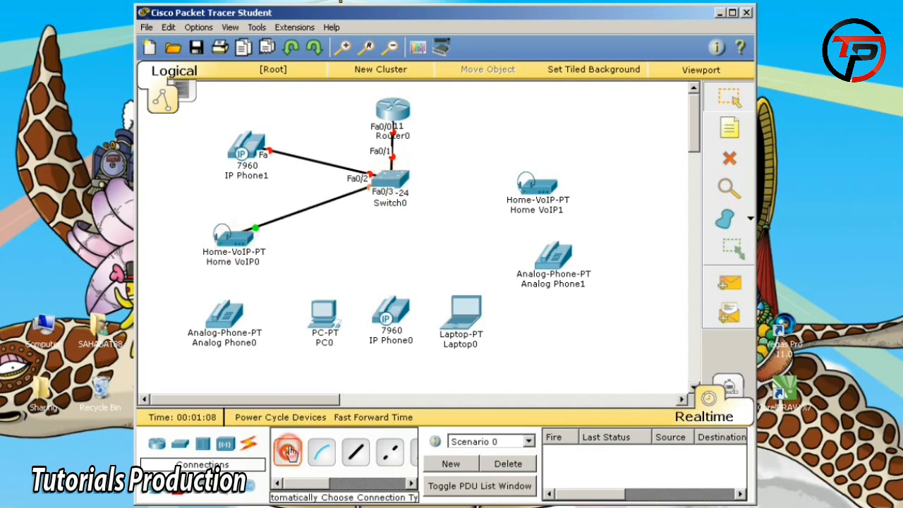
left_click(395, 179)
left_click(324, 313)
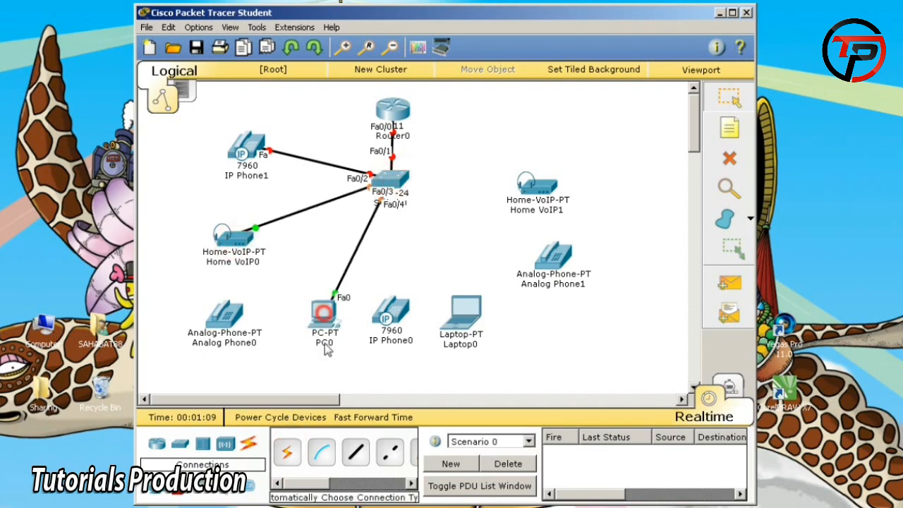
Connect Switch0 to IP Phone0 and to Laptop0 using the automatic connection type
left_click(287, 453)
left_click(391, 184)
left_click(391, 309)
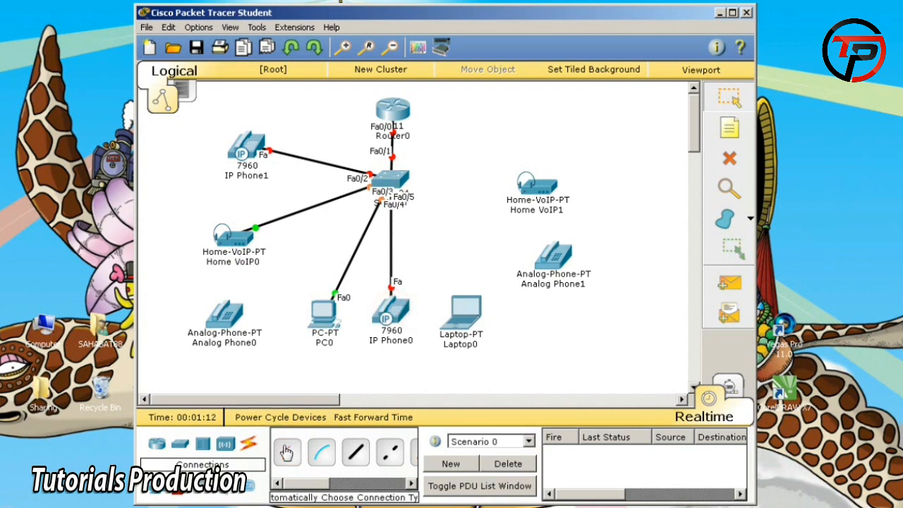
left_click(287, 452)
left_click(392, 180)
left_click(462, 314)
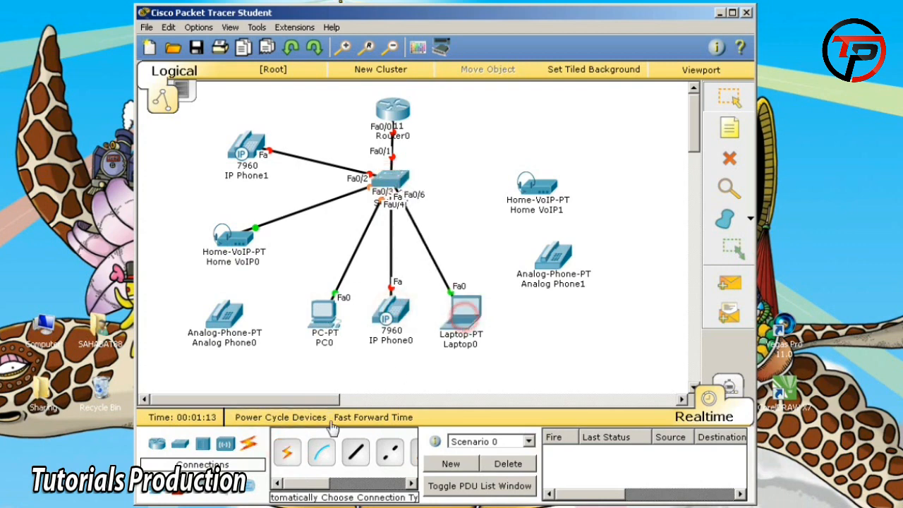
Connect Switch0 to Home VoIP1 using the automatic connection type
left_click(287, 452)
left_click(389, 182)
left_click(536, 186)
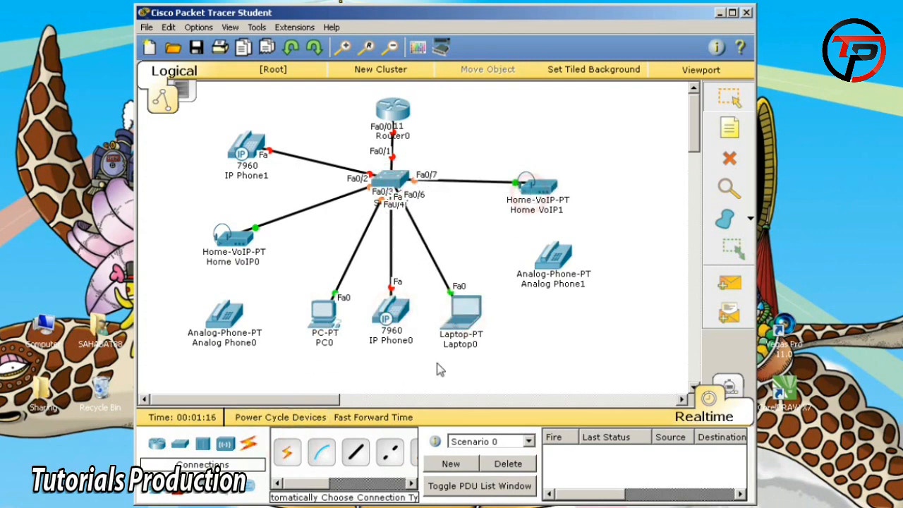
Connect Home VoIP0 to Analog Phone0 with a phone cable
left_click_drag(321, 484, 366, 488)
left_click(338, 451)
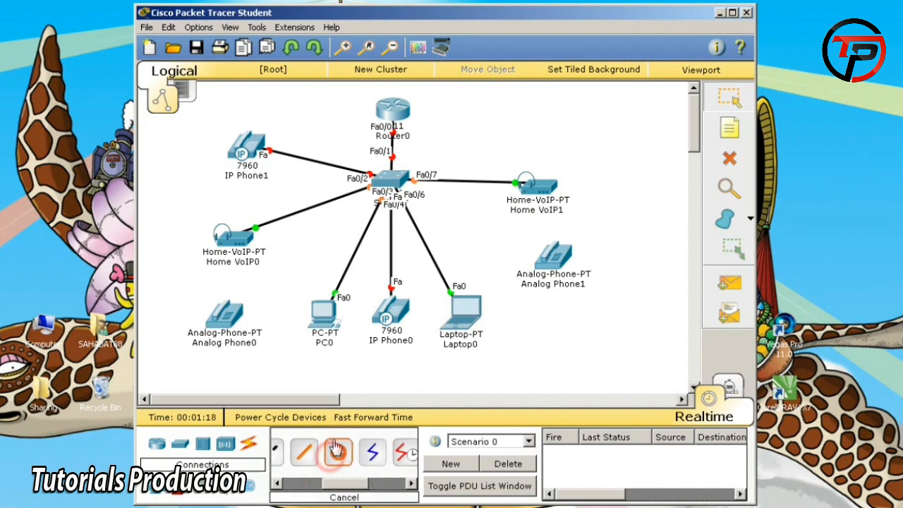
left_click(239, 237)
left_click(261, 246)
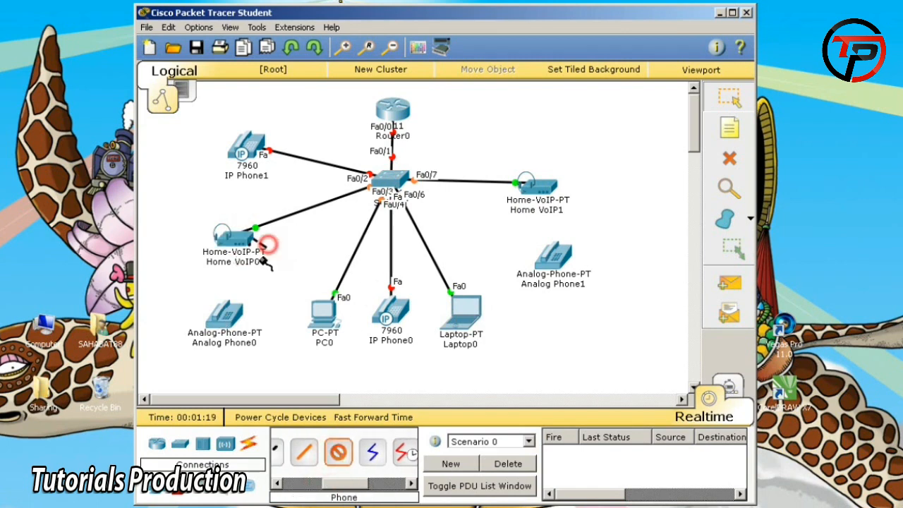
left_click(227, 327)
left_click(254, 336)
Connect Home VoIP1 to Analog Phone1 with a phone cable
left_click(338, 451)
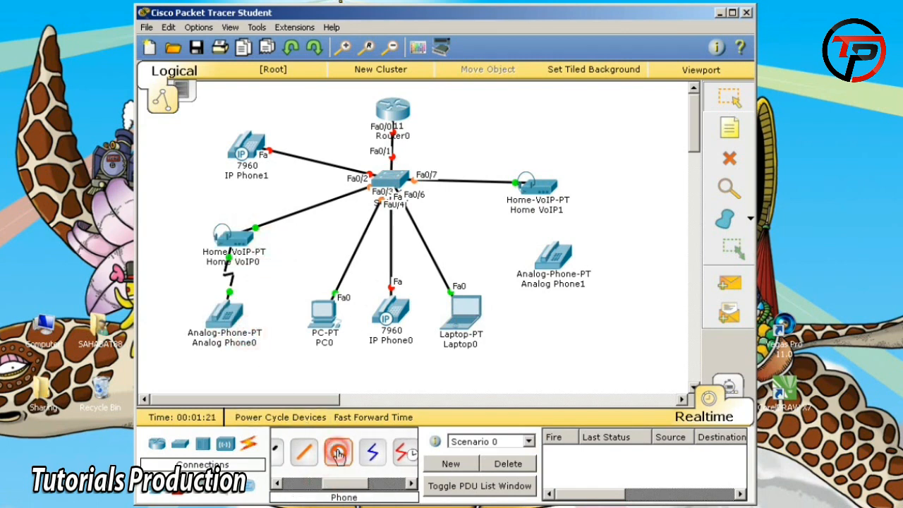
left_click(543, 189)
left_click(575, 197)
left_click(551, 256)
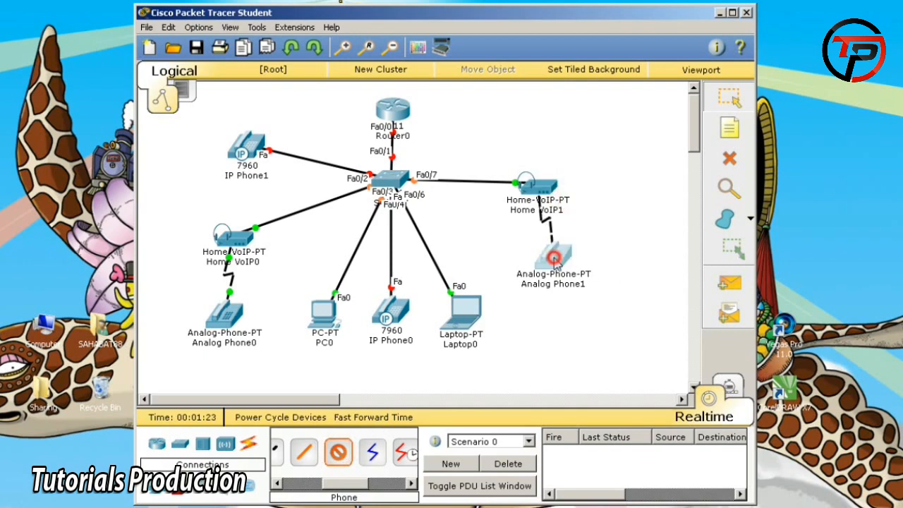
left_click(573, 264)
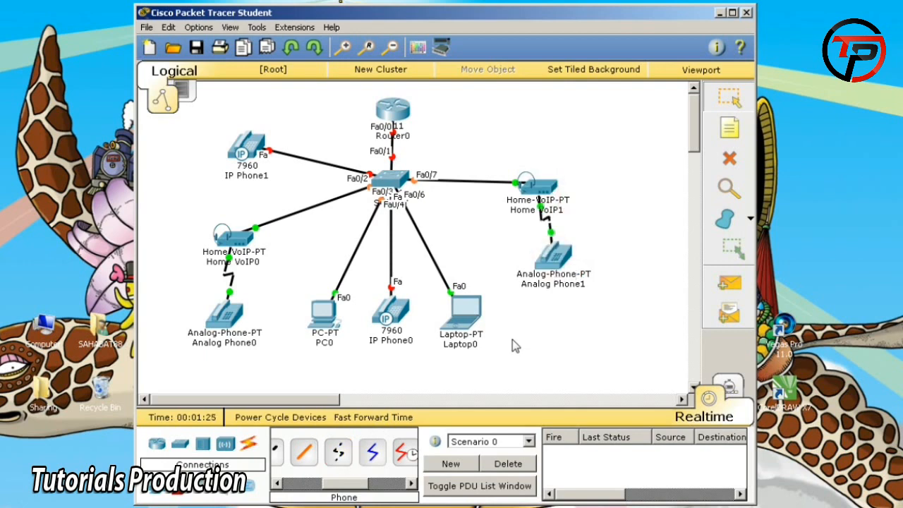
Plug the IP phone power adapter into the power sockets of both IP Phone0 and IP Phone1
left_click(400, 312)
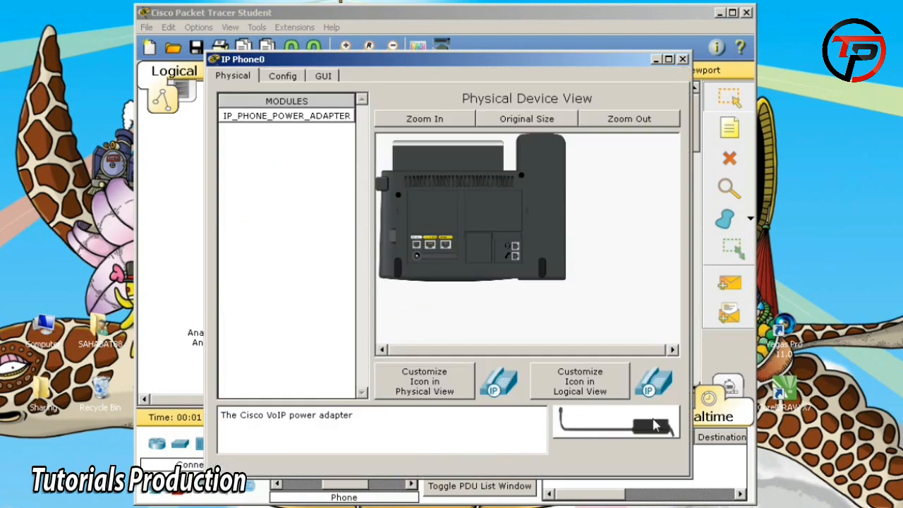
left_click_drag(653, 423, 417, 253)
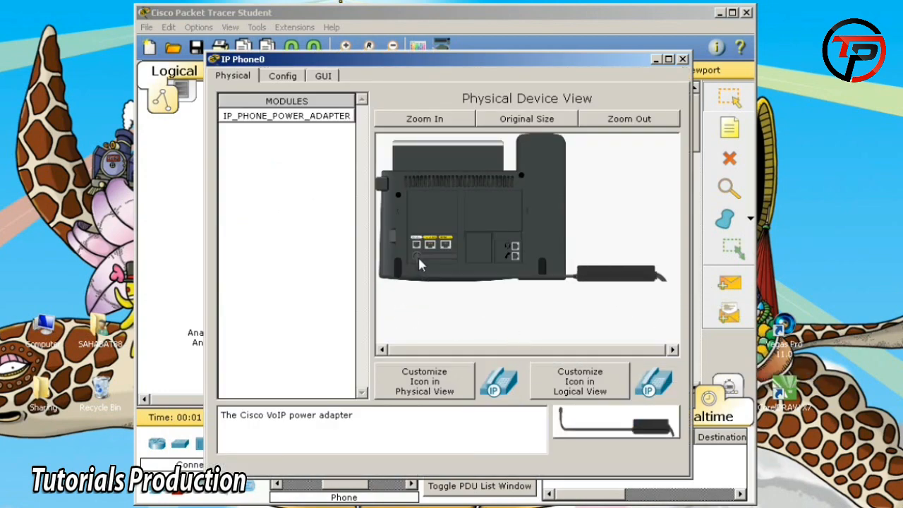
left_click(683, 61)
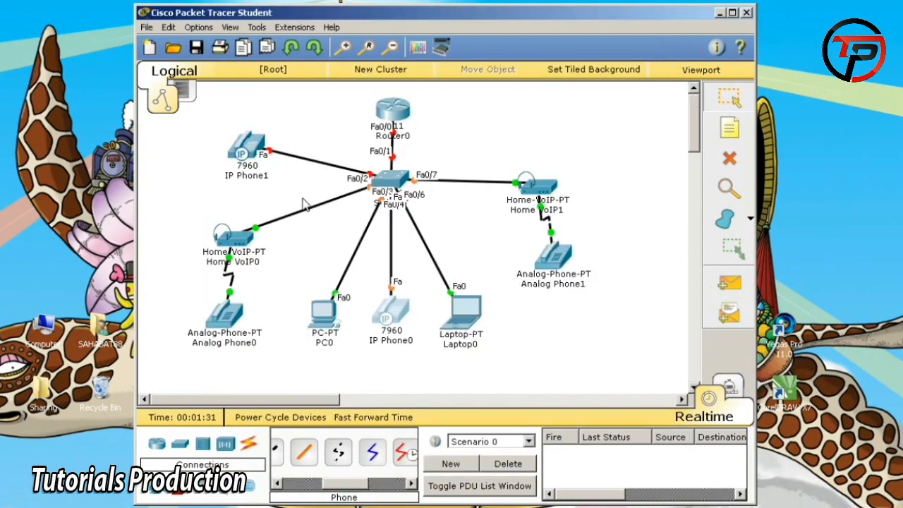
left_click(249, 146)
left_click_drag(652, 423, 418, 252)
left_click(683, 59)
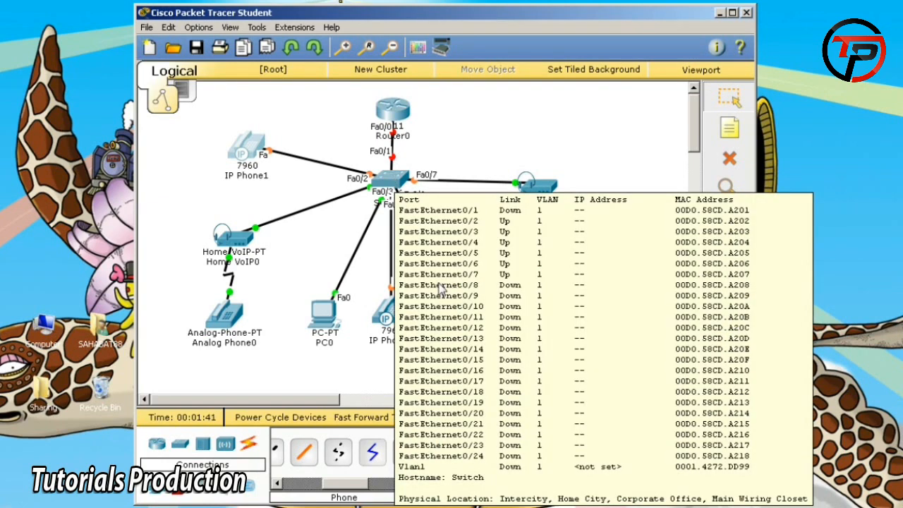
left_click(532, 506)
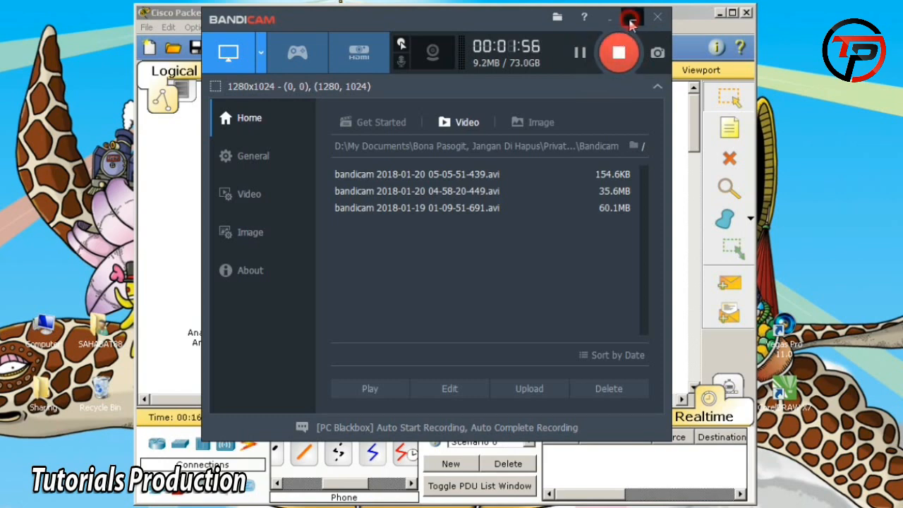
left_click(631, 17)
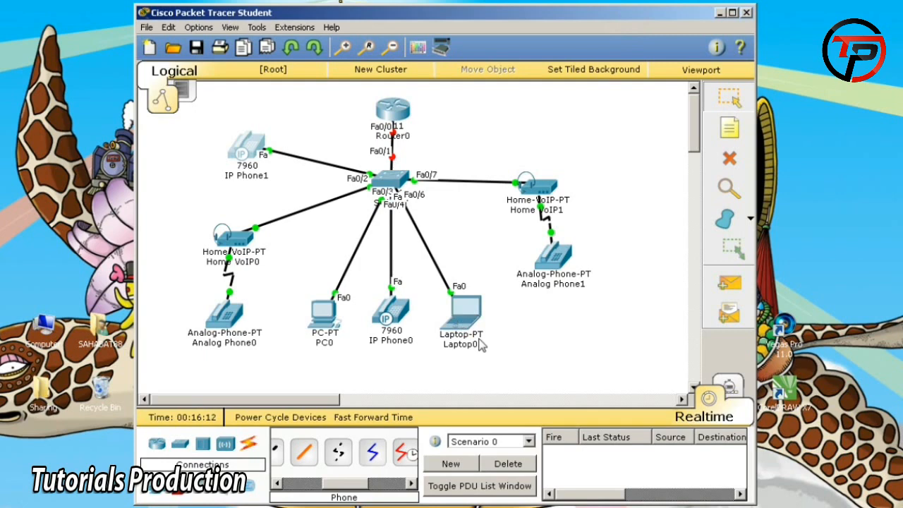
Open the command line of Switch0 and enter global configuration mode with en and config terminal
left_click(397, 185)
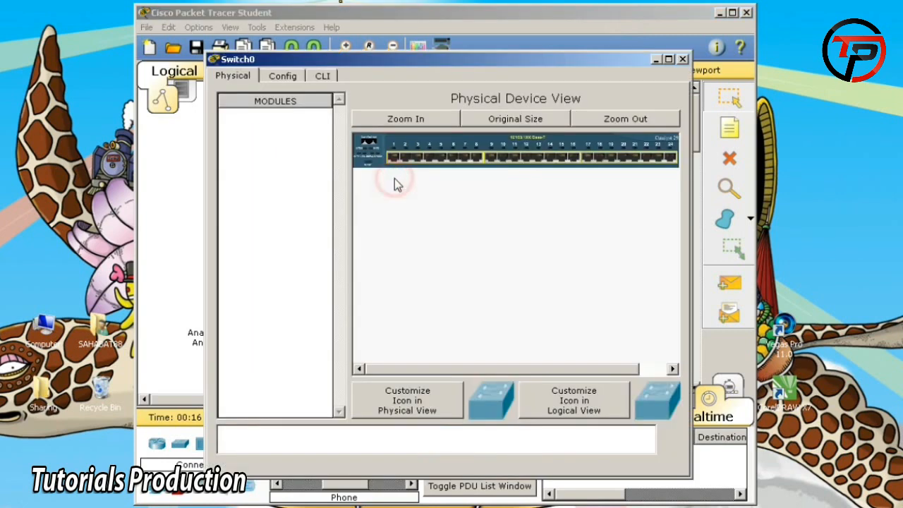
left_click(322, 76)
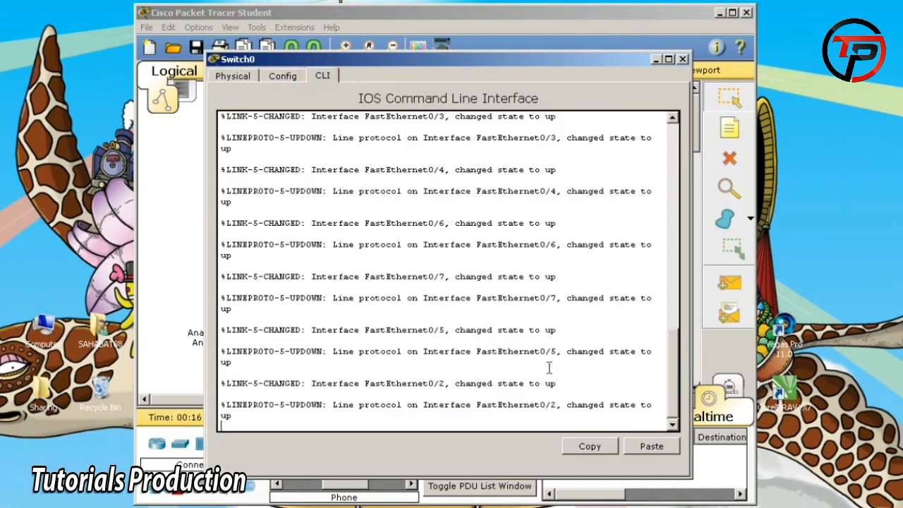
key("Return")
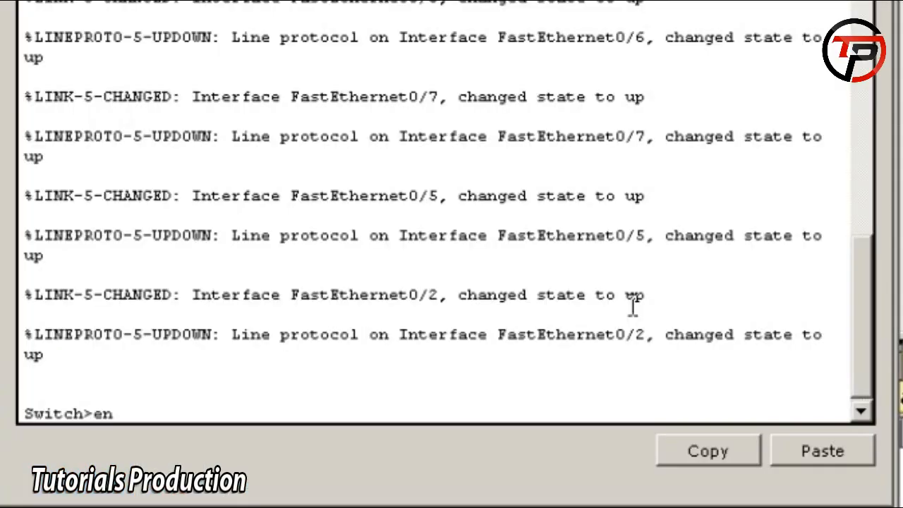
type("en")
key("Return")
type("config")
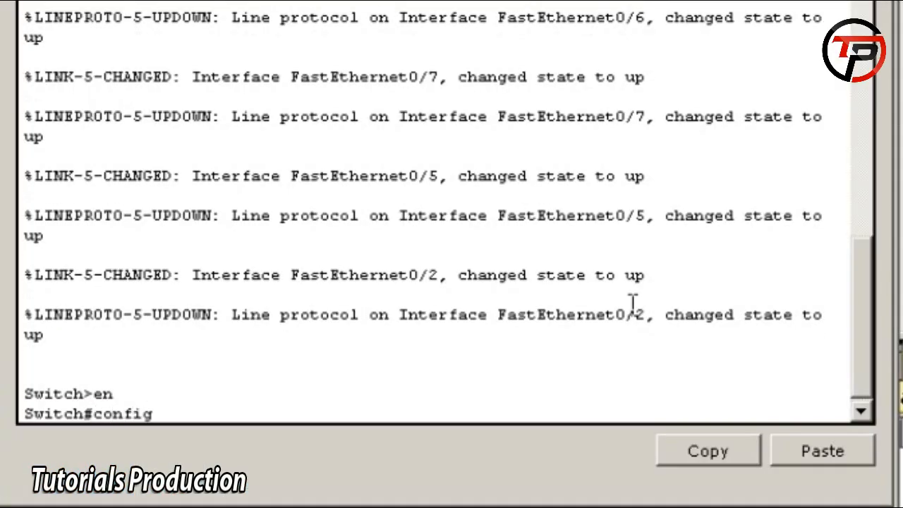
type(" termina")
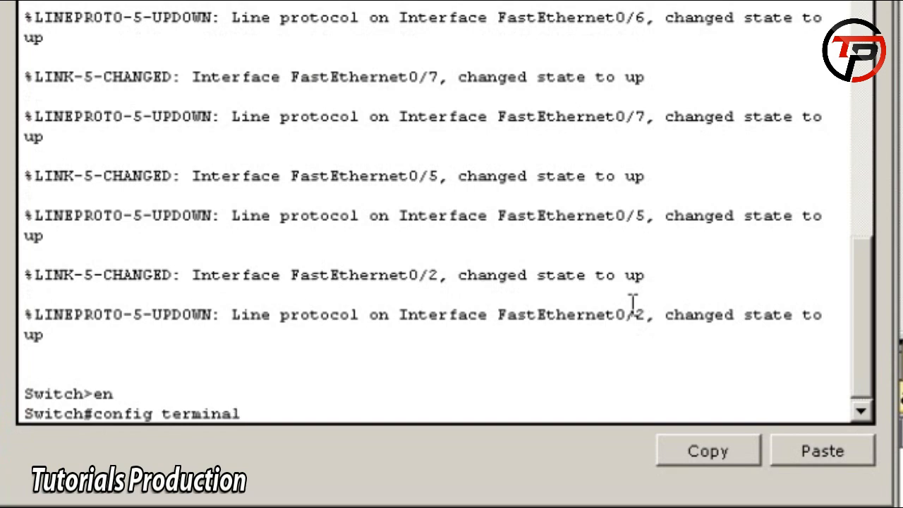
type("l")
key("Return")
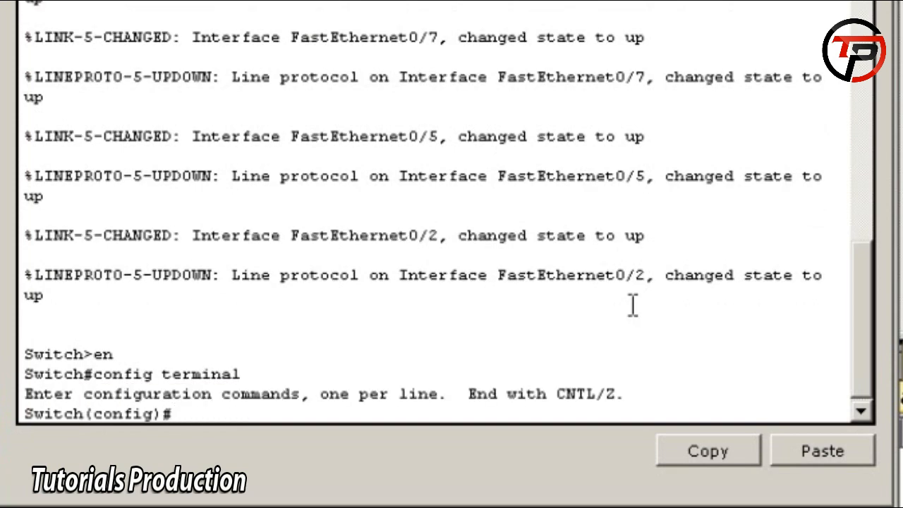
Select switch interfaces FastEthernet 0/1 through 0/24 for configuration with int range fa0/1-24
type("i")
type("p")
key("BackSpace")
key("BackSpace")
key("BackSpace")
type("int ra")
key("BackSpace")
type("range 0")
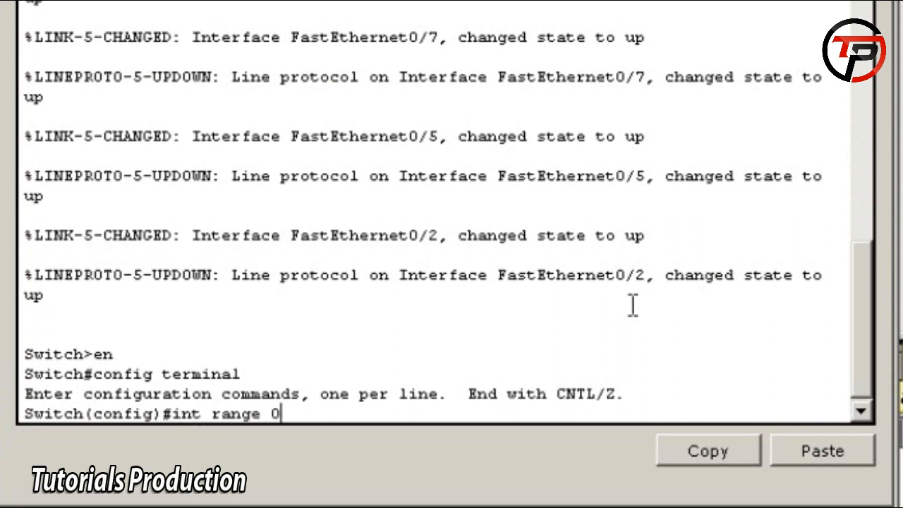
key("BackSpace")
type("fa0/1-2")
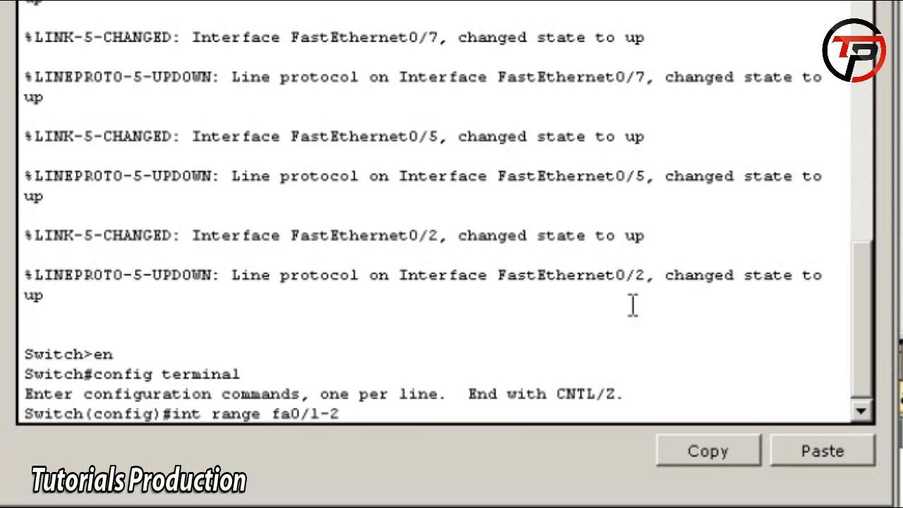
type("4")
key("Return")
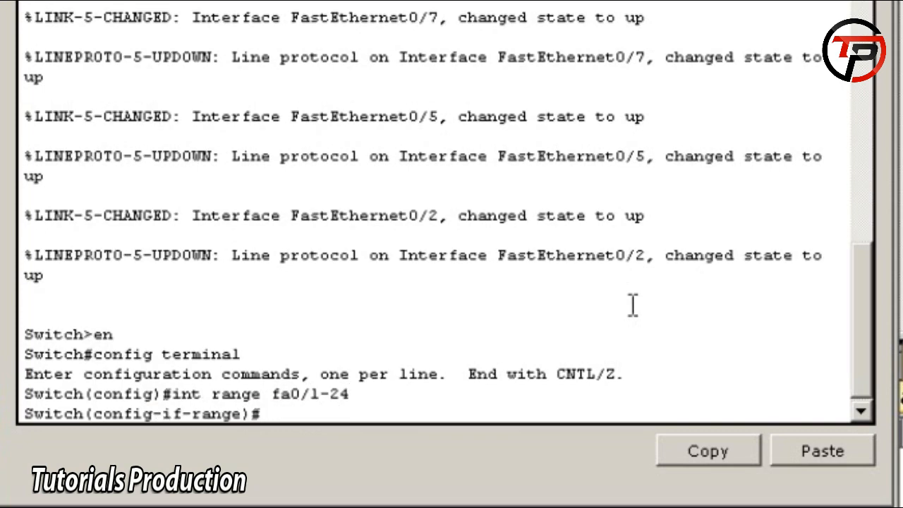
Assign voice VLAN 1 to the selected ports with switch voice vlan 1, then exit and close Switch0's window
type("switch")
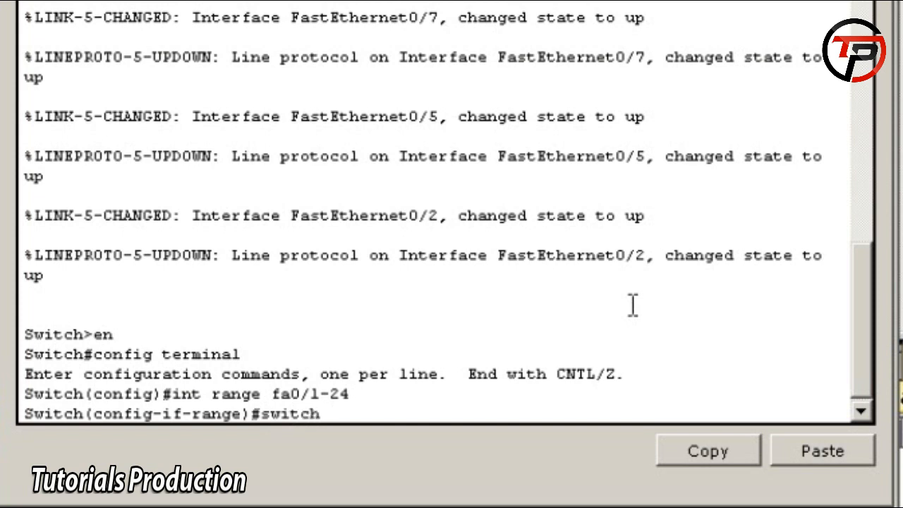
type(" voice vlan 1")
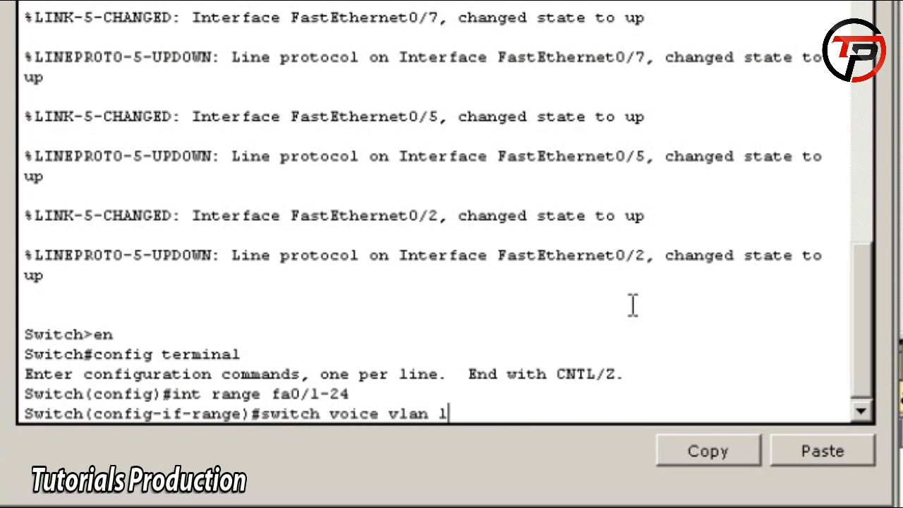
key("Return")
type("exi")
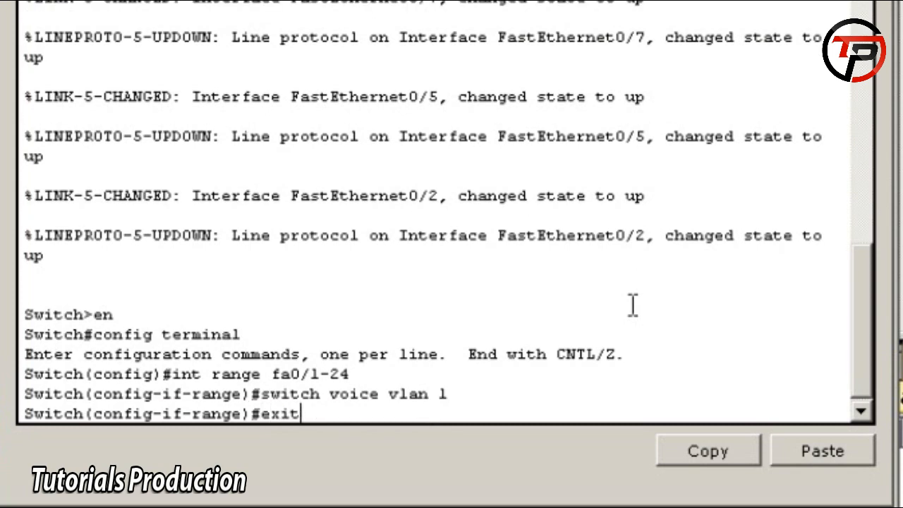
type("t")
key("Return")
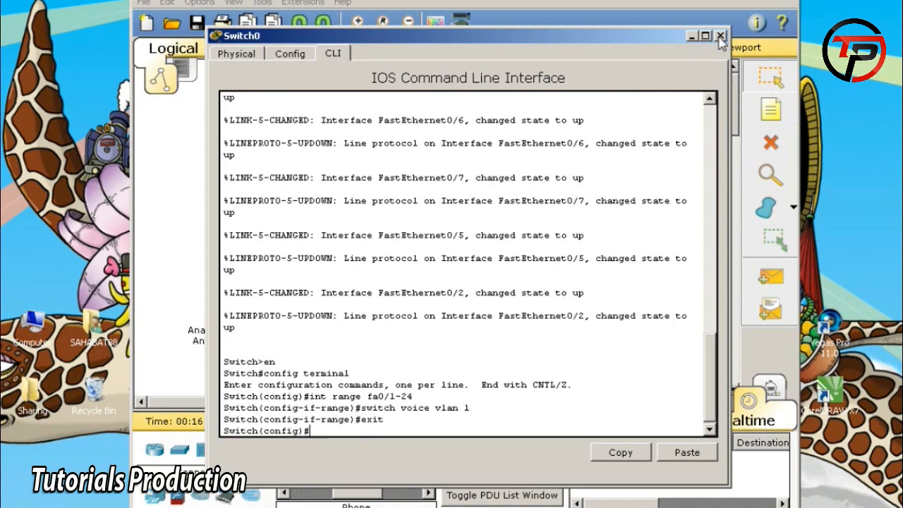
left_click(714, 35)
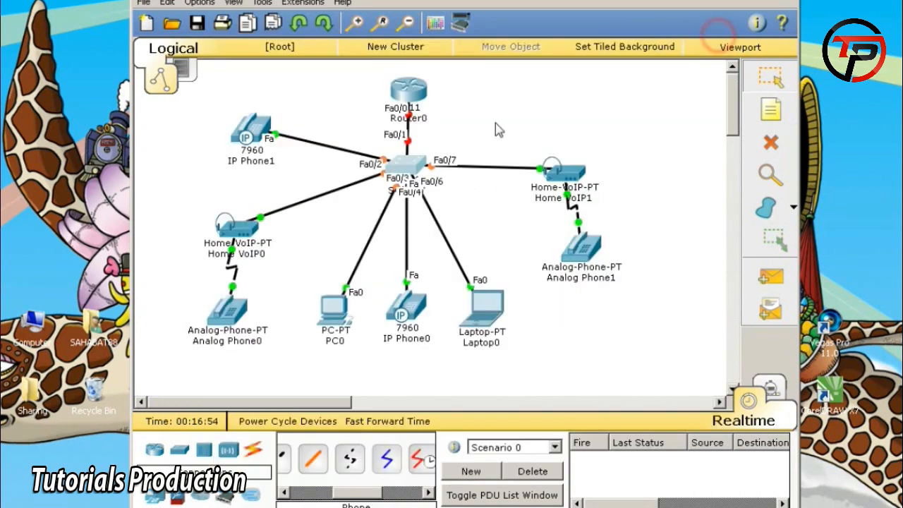
Open Router0's command line, decline the configuration dialog, and enter global configuration mode with en and config terminal
left_click(407, 94)
left_click(330, 54)
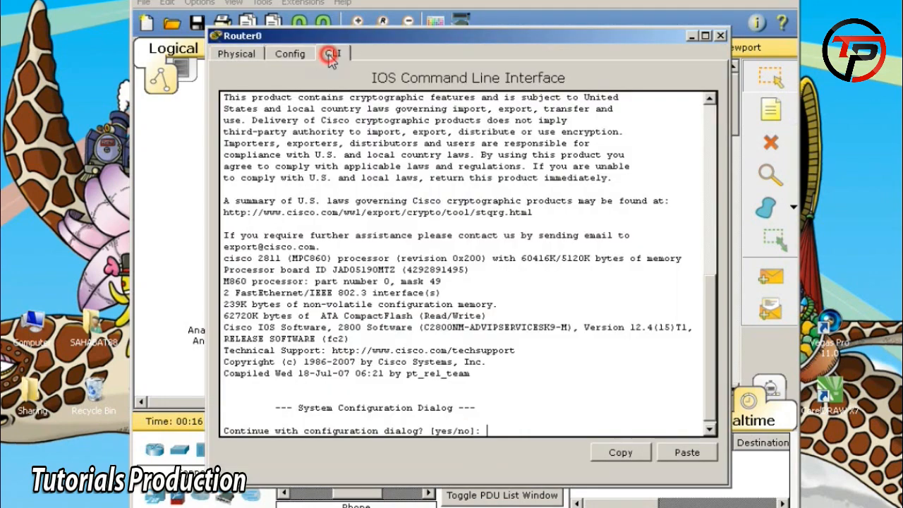
type("no")
key("Return")
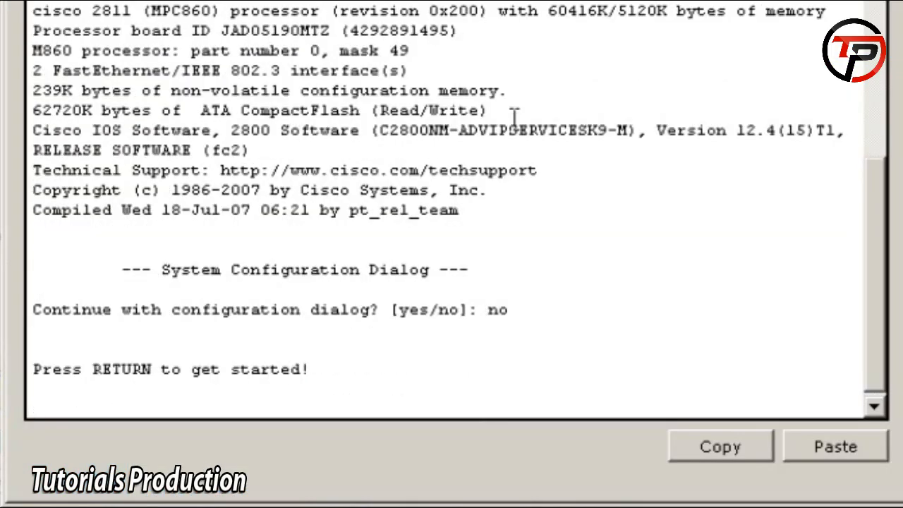
key("Return")
type("en")
key("Return")
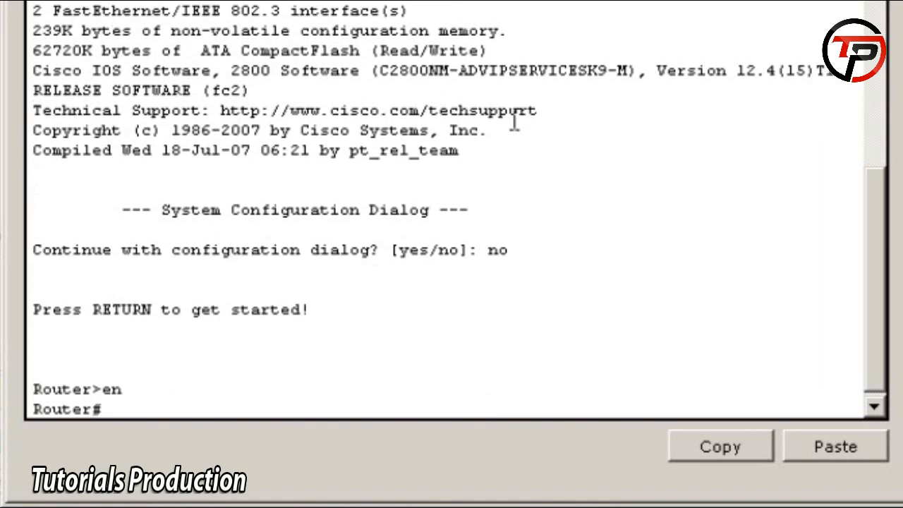
type("config term")
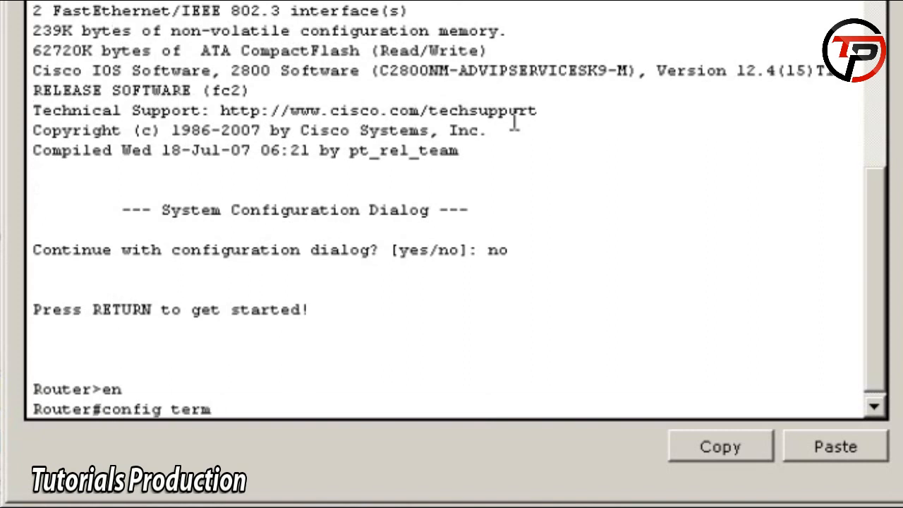
type("nnal")
key("Return")
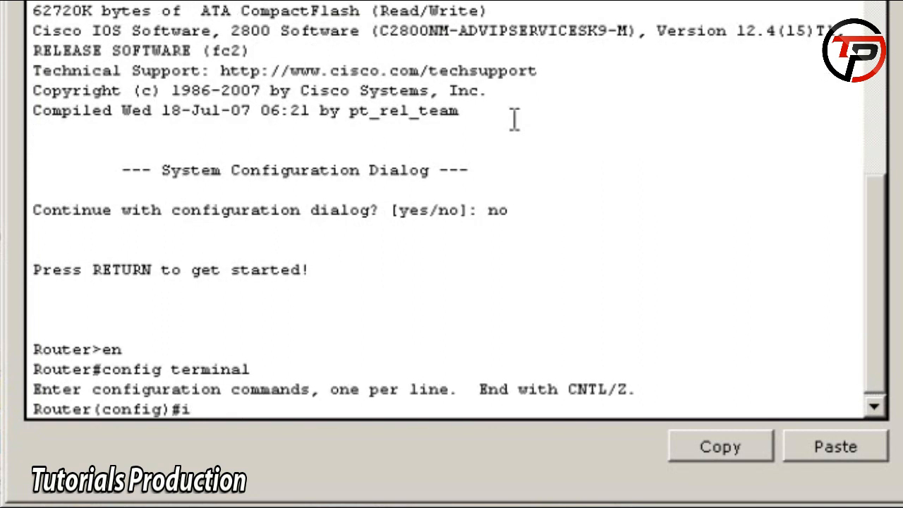
Create the DHCP pool voice on Router0 with network 192.168.1.0 and mask 255.255.255.0
type("ip dhcp p")
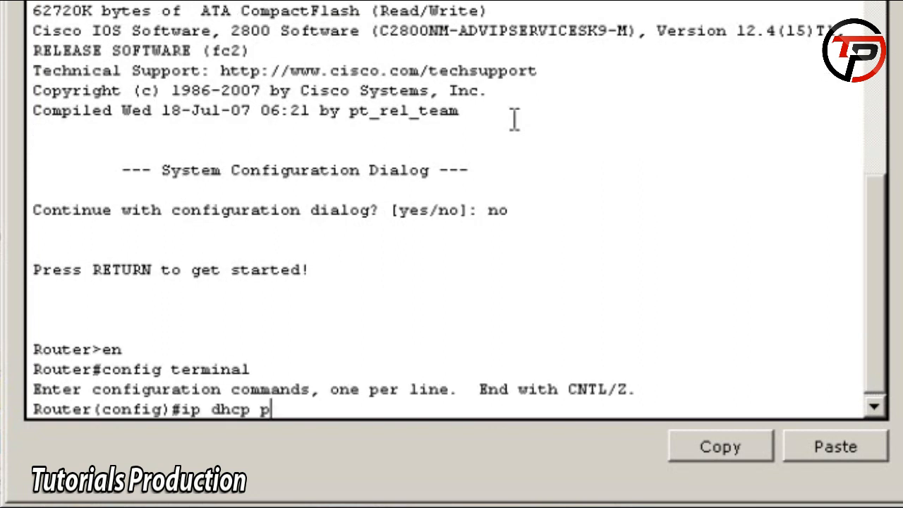
type("ool voi")
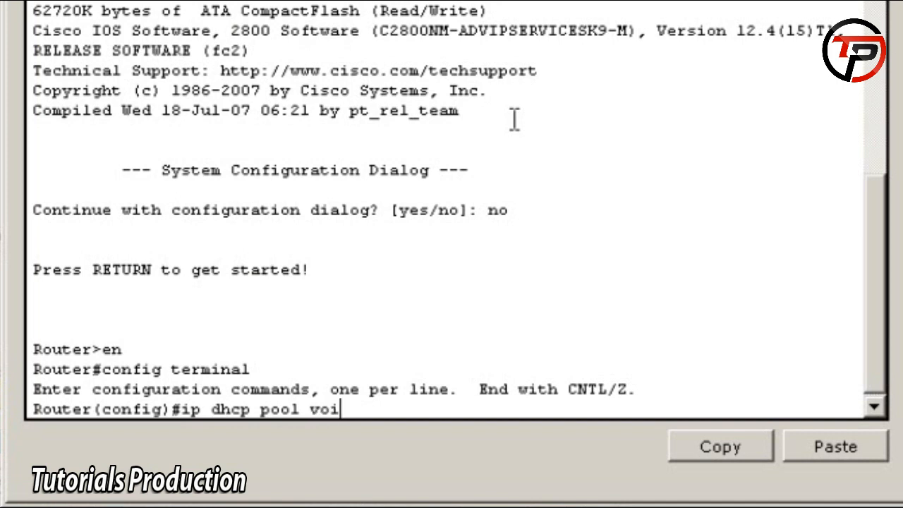
type("ce")
key("Return")
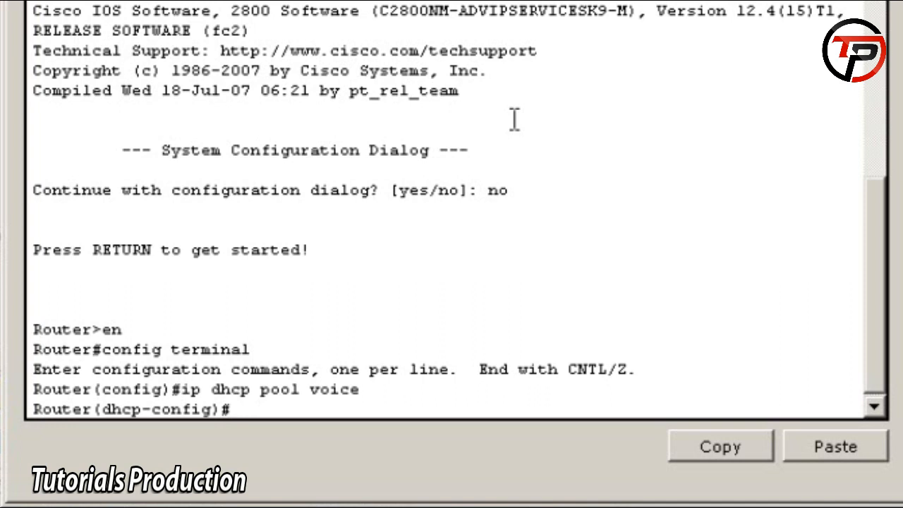
type("network")
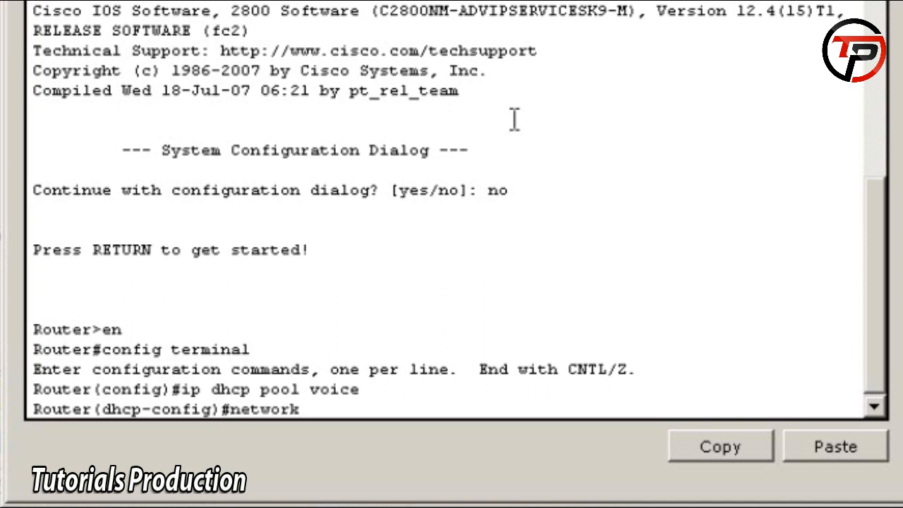
type(" 192.168")
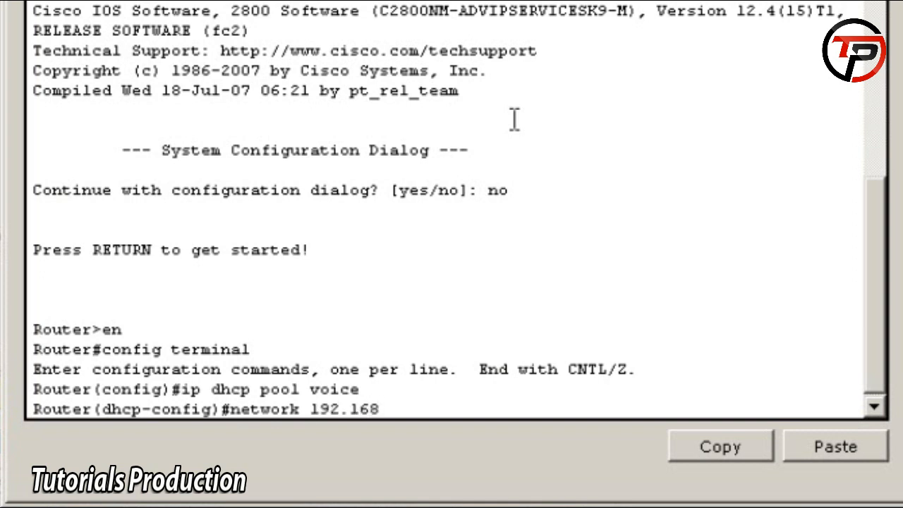
type(".1.0 255.255.255.0")
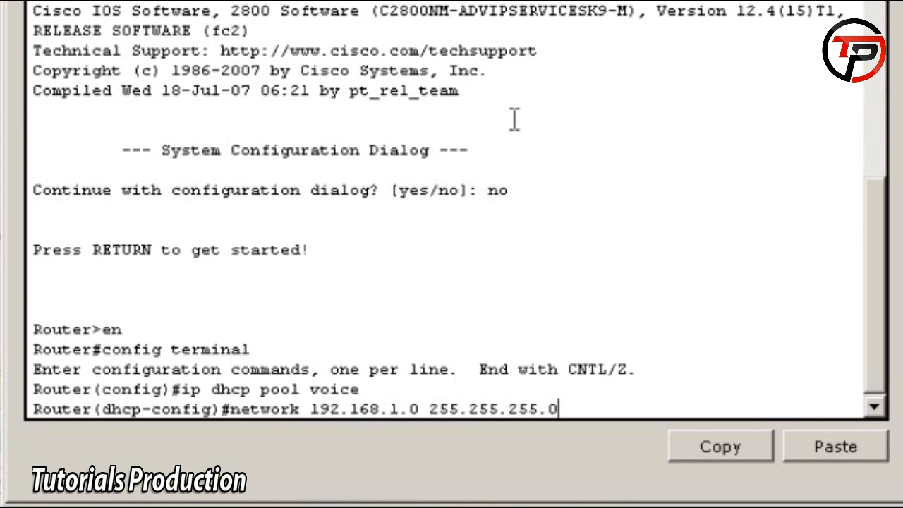
key("Return")
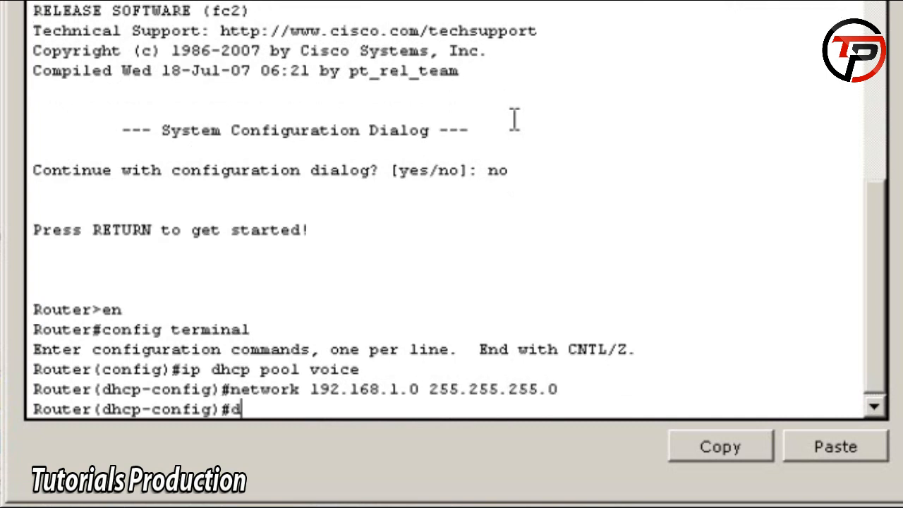
Set the voice pool's default router to 192.168.1.1
type("defaut")
key("BackSpace")
type("lt")
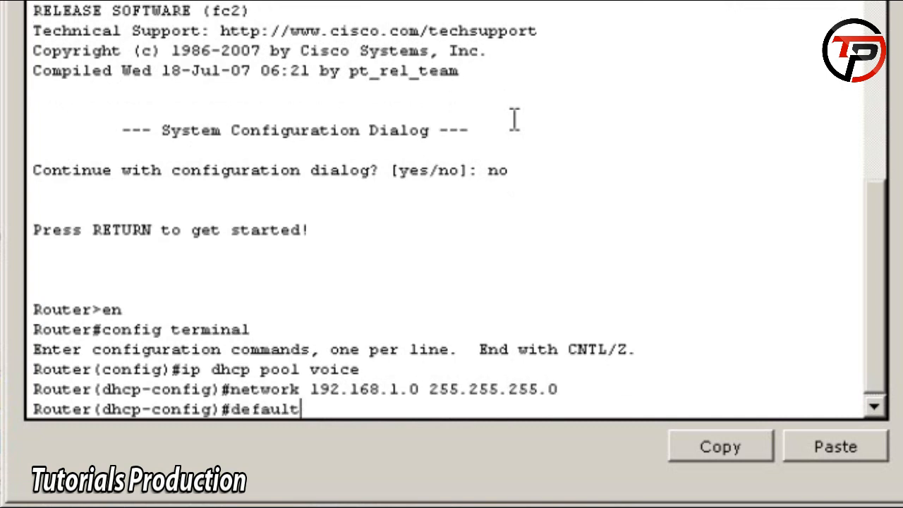
type("-rout")
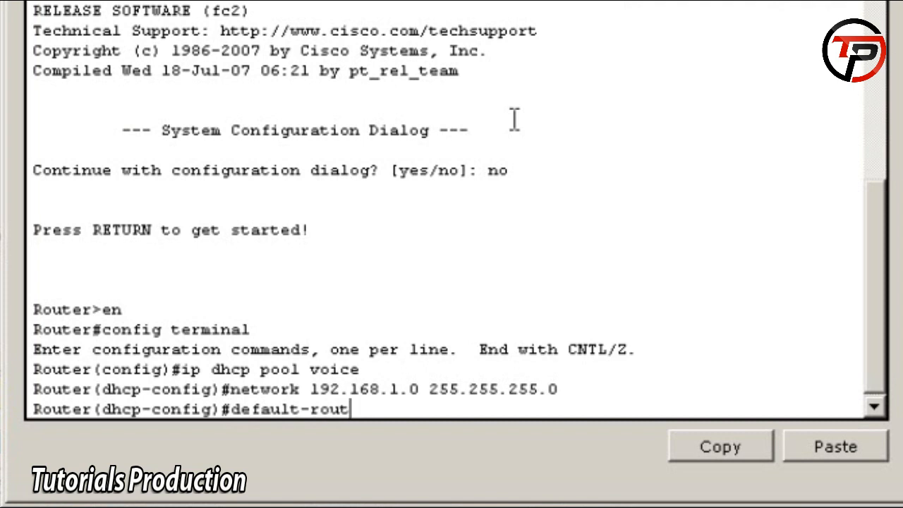
type("er 192")
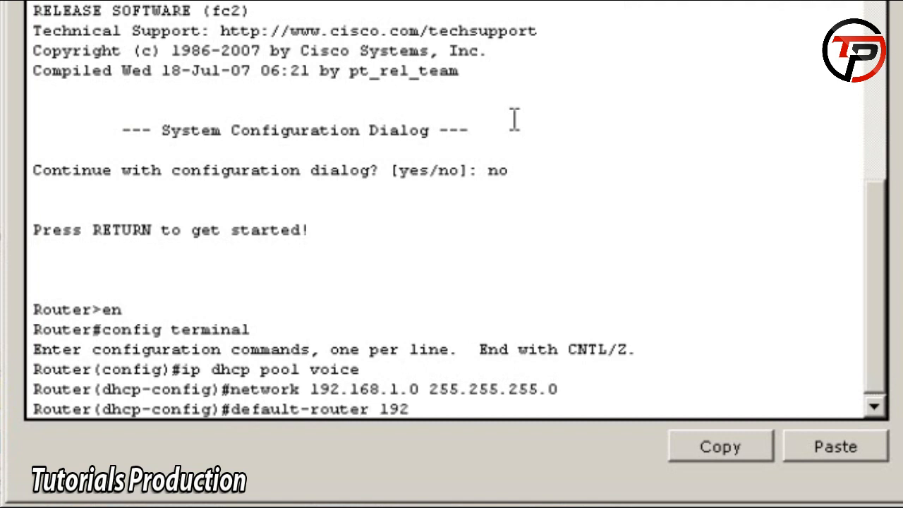
type(".168.1.1")
key("Return")
Add option 150 ip 192.168.1.1 to the voice pool and exit DHCP configuration
type("outer(dhcp-config)#op")
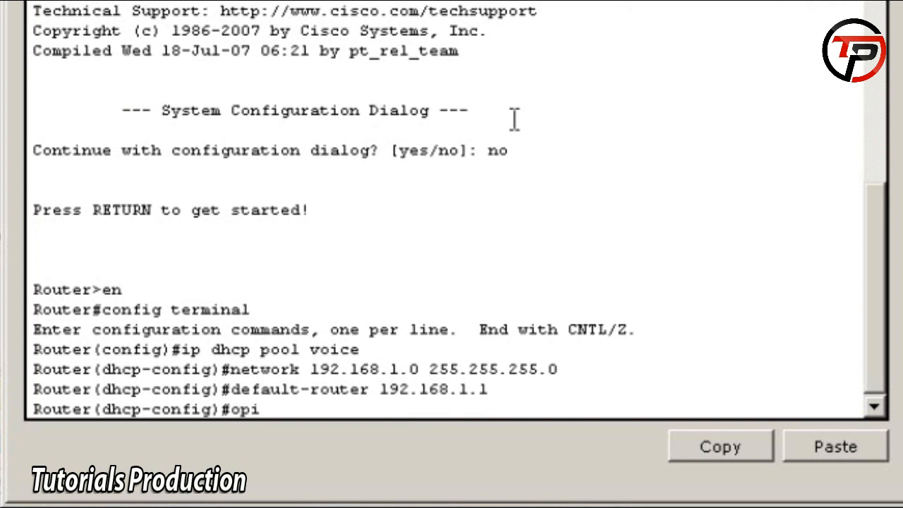
type("tion ")
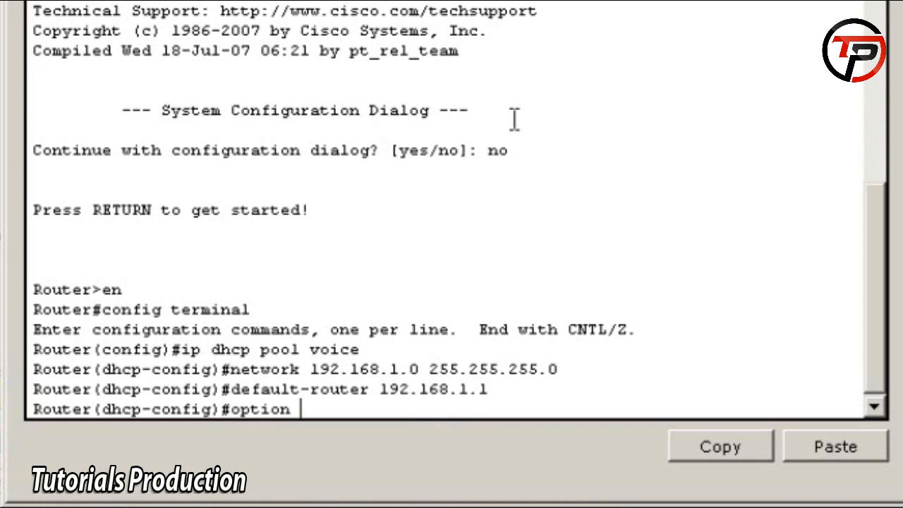
type("150 ip 192")
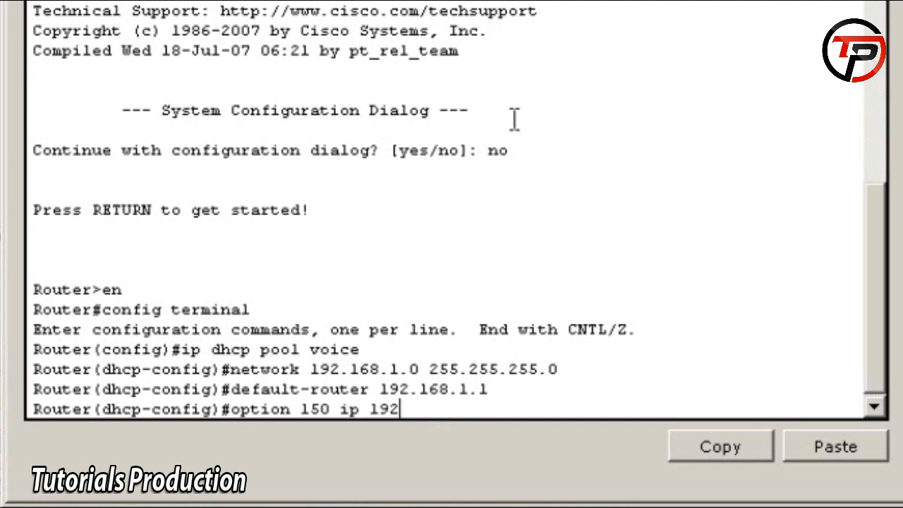
type(".168.1.1")
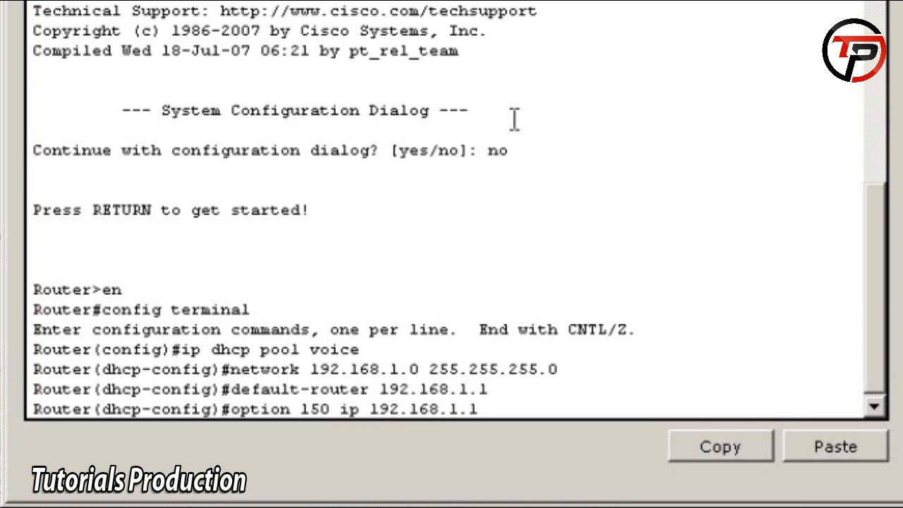
key("Return")
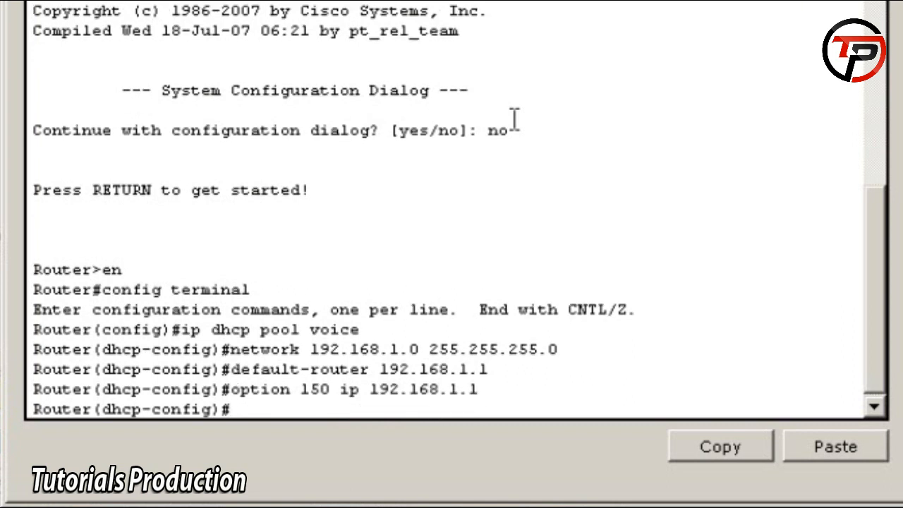
type("exit")
key("Return")
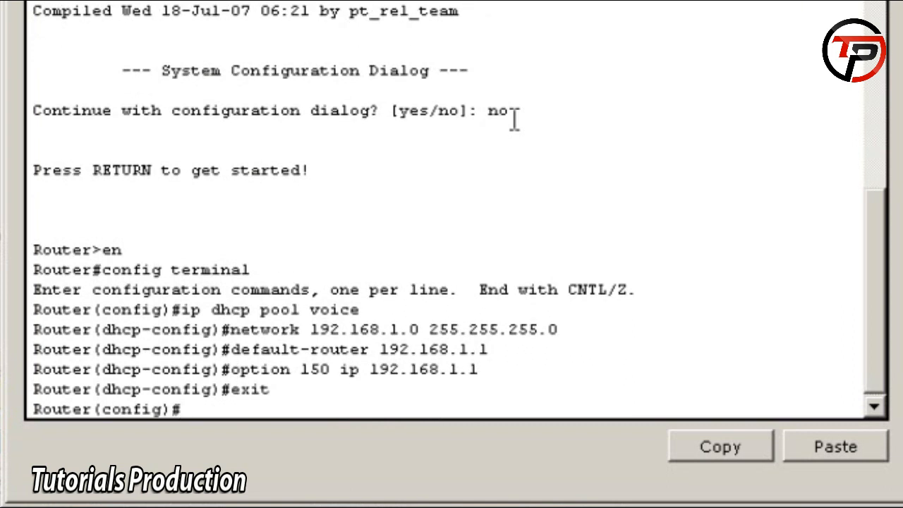
Exclude the address 192.168.1.1 from DHCP assignment on the router with ip dhcp excluded-address
type("ip dhc")
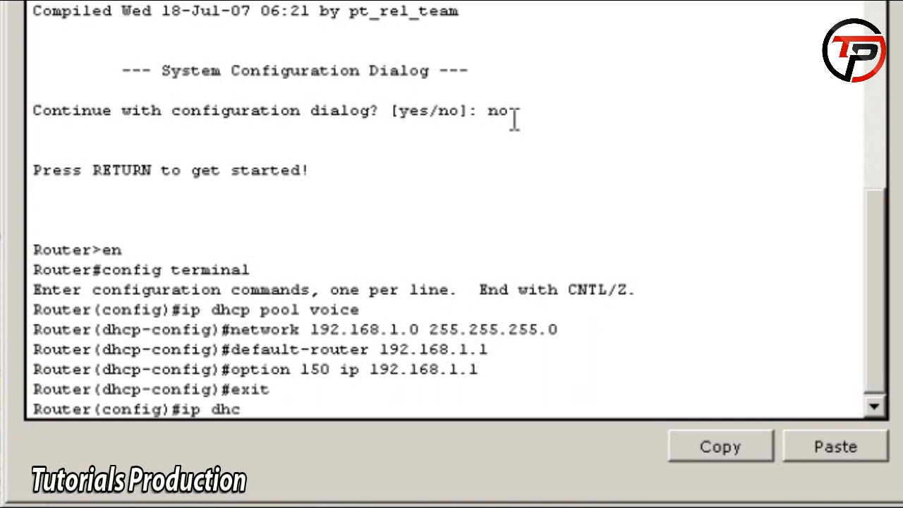
type("p excluded-addr")
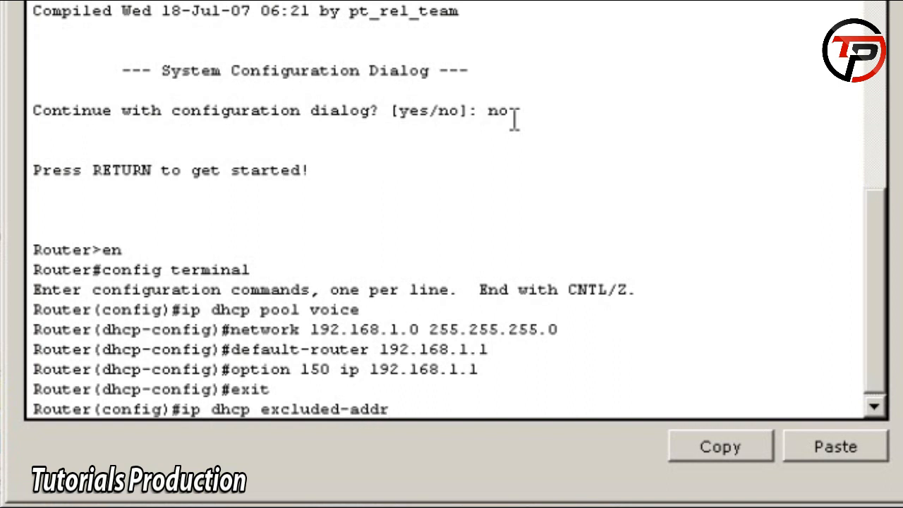
type("ess 192")
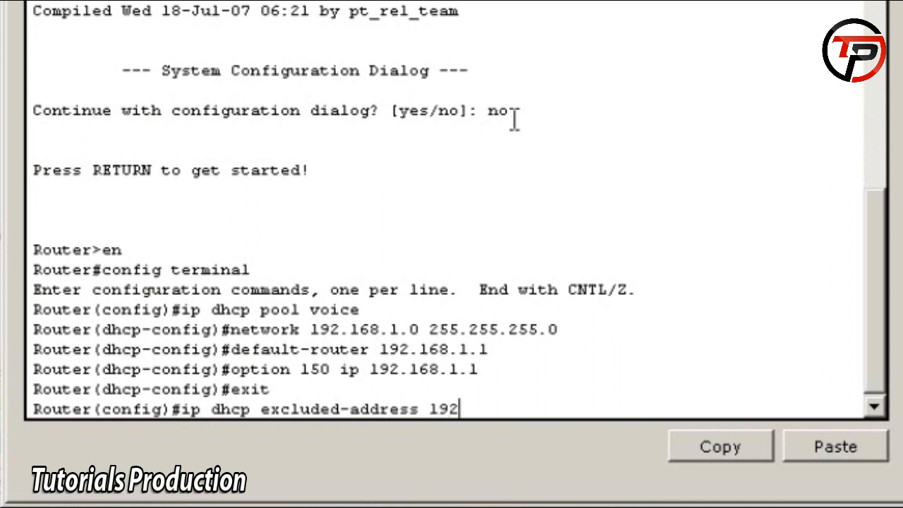
type(".168.1.1")
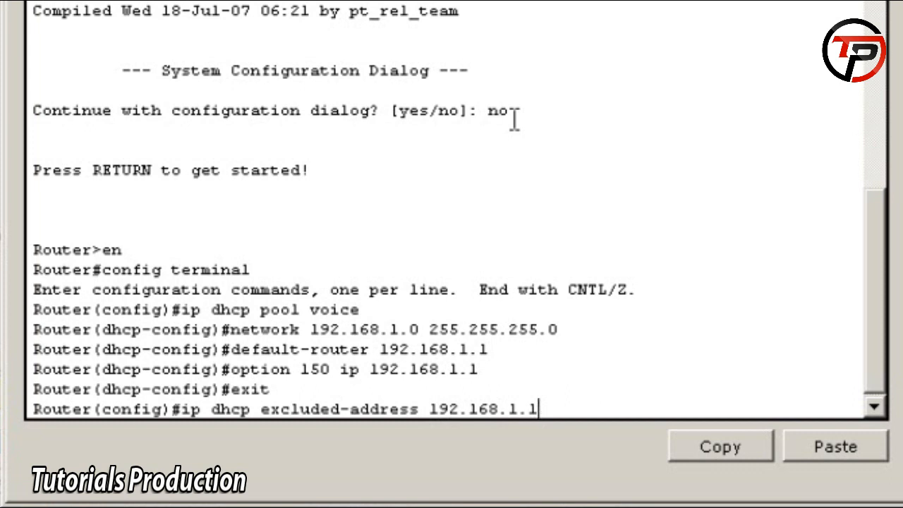
key("Return")
Enter interface fastethernet 0/0 and assign it IP address 192.168.1.1 with mask 255.255.255.0
type("n")
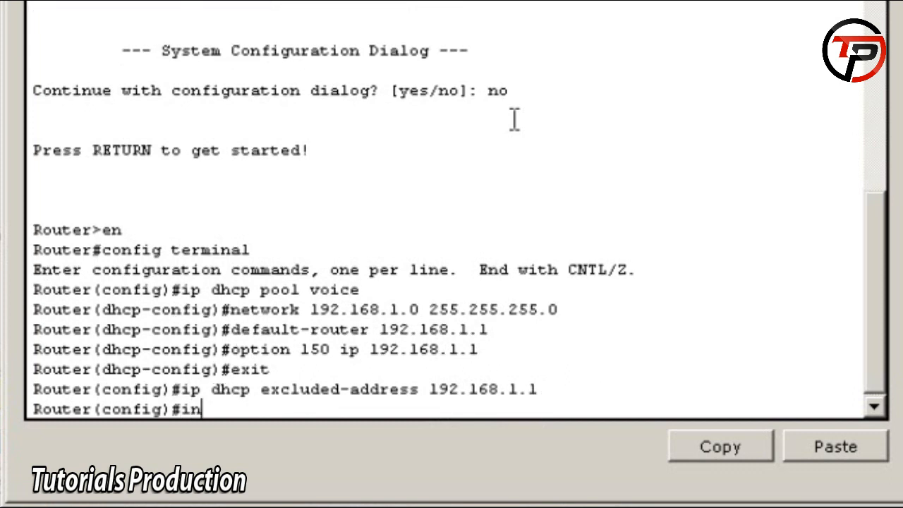
type("t faste")
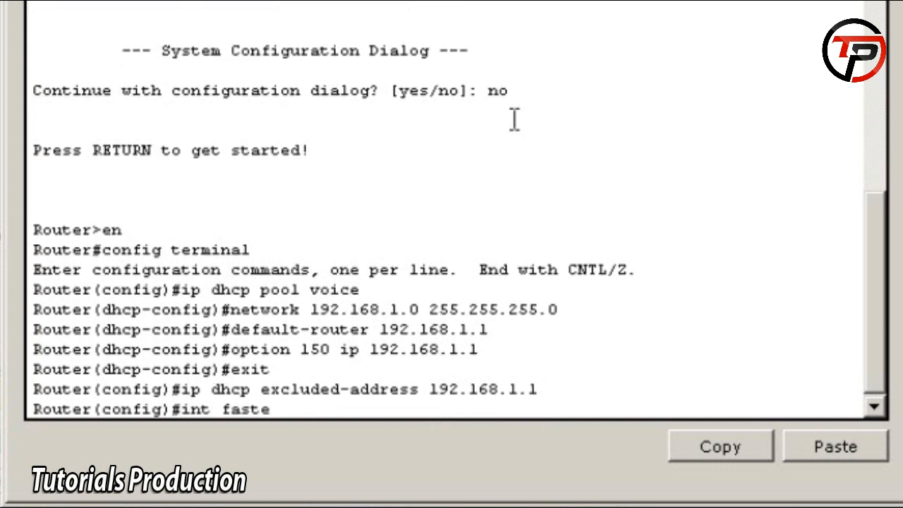
type("thernet")
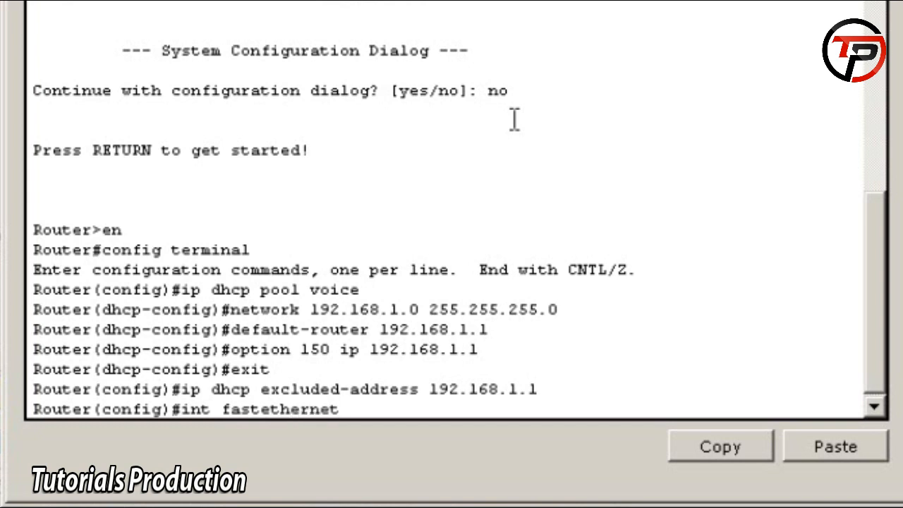
type(" 0/0")
key("Return")
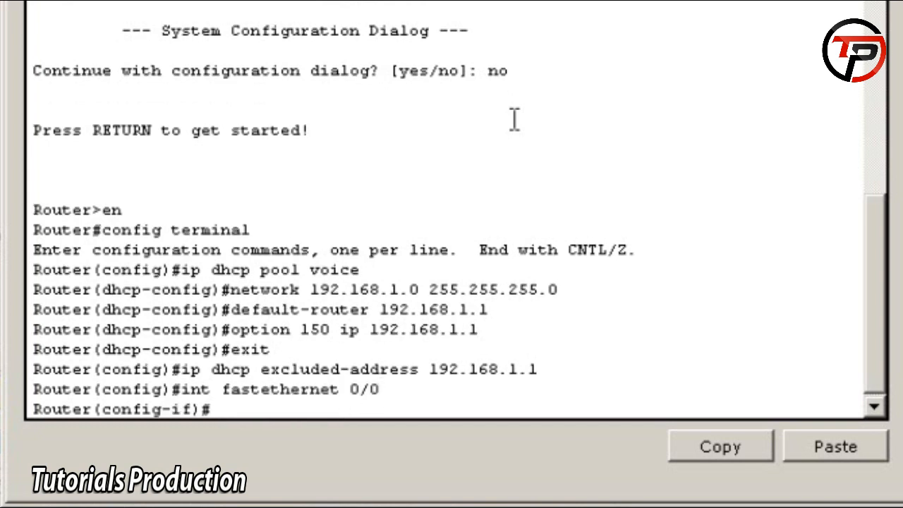
type("ip add 192.1681.")
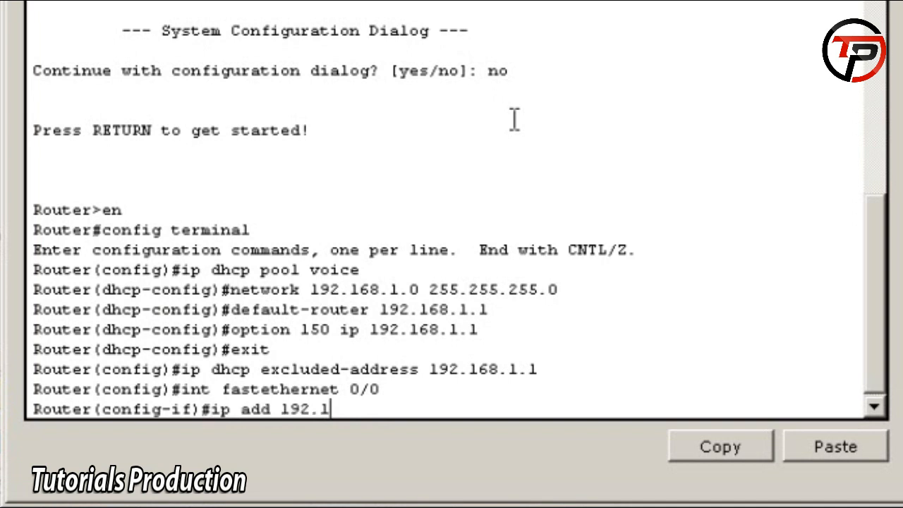
key("BackSpace")
key("BackSpace")
type(".1.1 255")
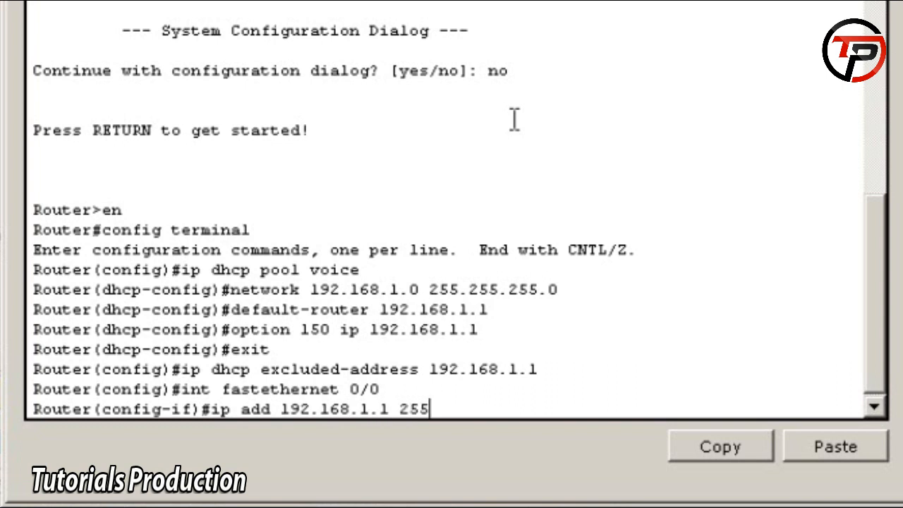
type(".255.255.")
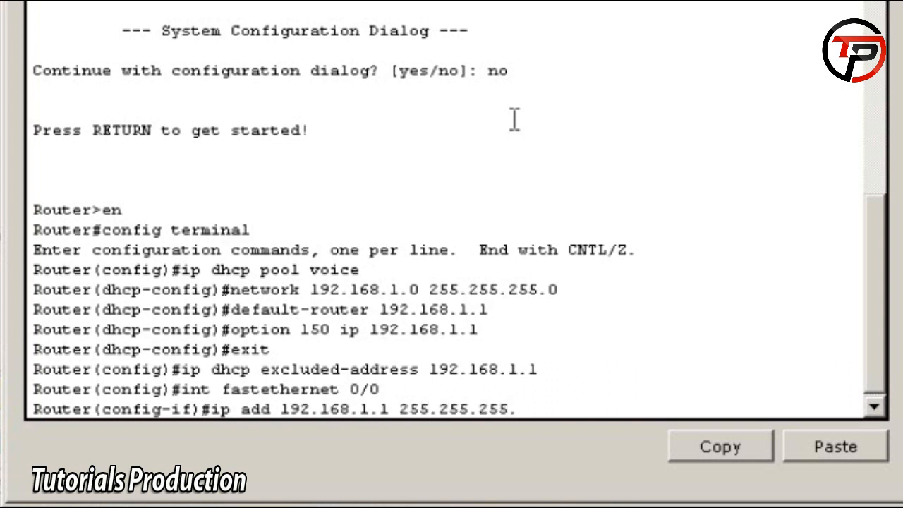
type("0")
key("Return")
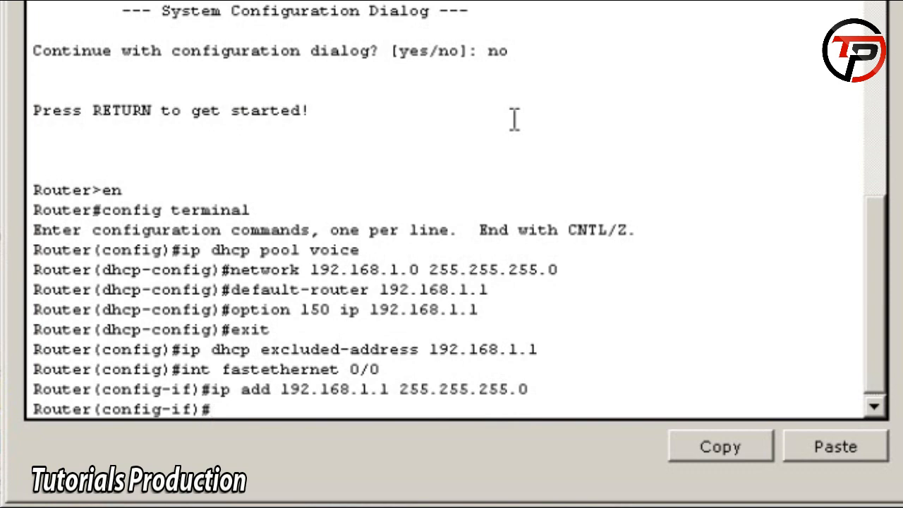
Enable the fastethernet 0/0 interface with no sh and exit to global configuration mode
type("no sh")
key("Return")
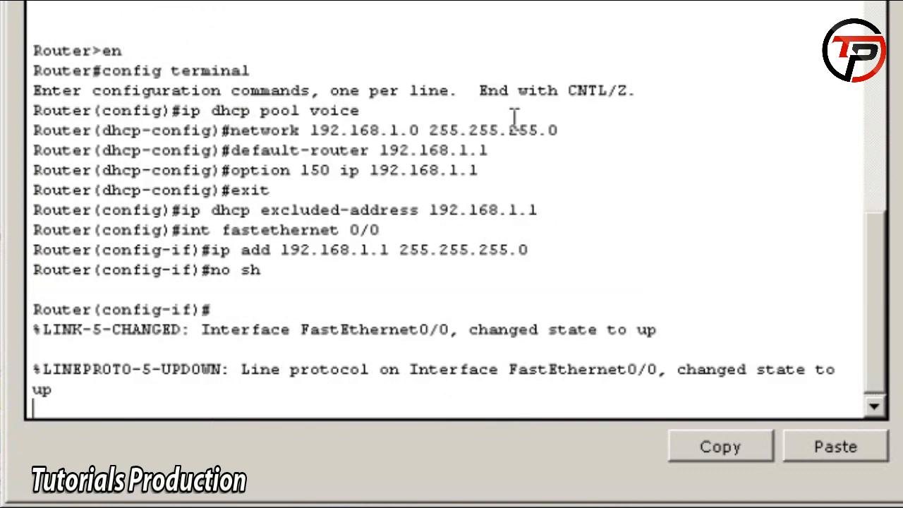
key("Return")
type("ecit")
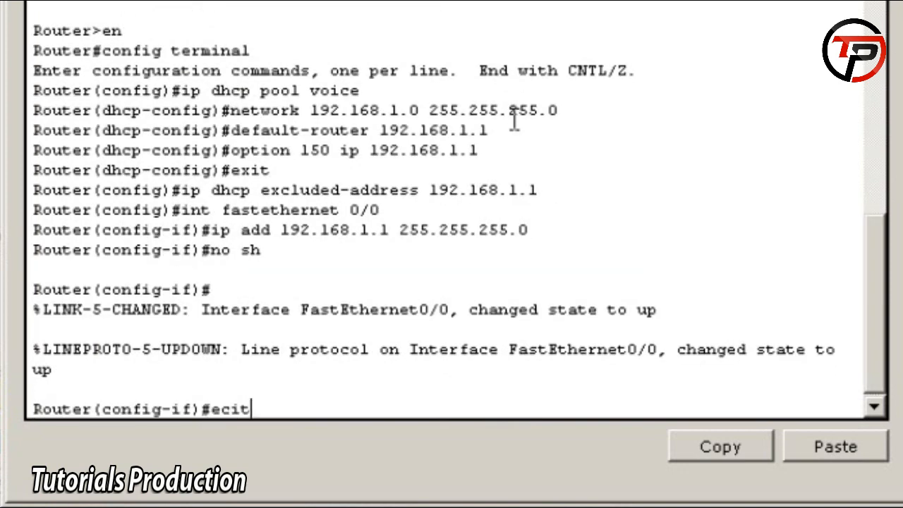
key("BackSpace")
key("BackSpace")
key("BackSpace")
type("xit")
key("Return")
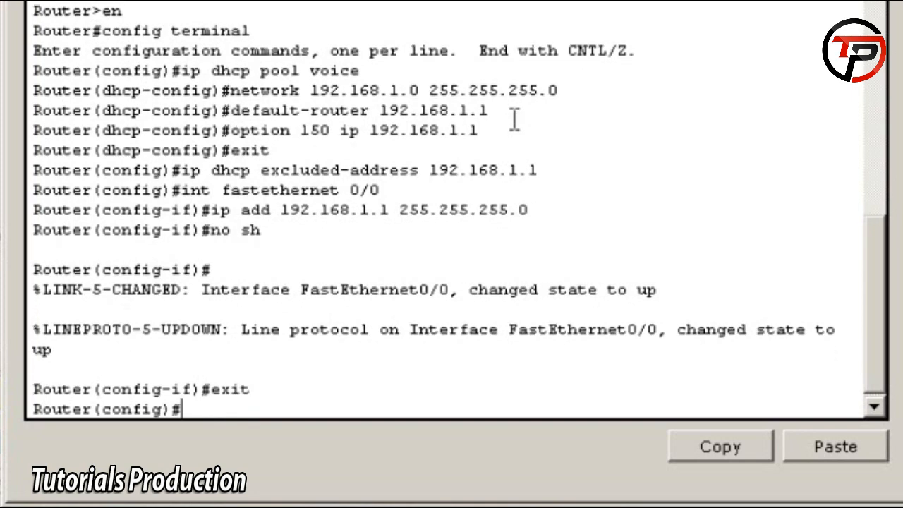
Enter the router's telephony configuration mode with the telephony-service command
type("telepho")
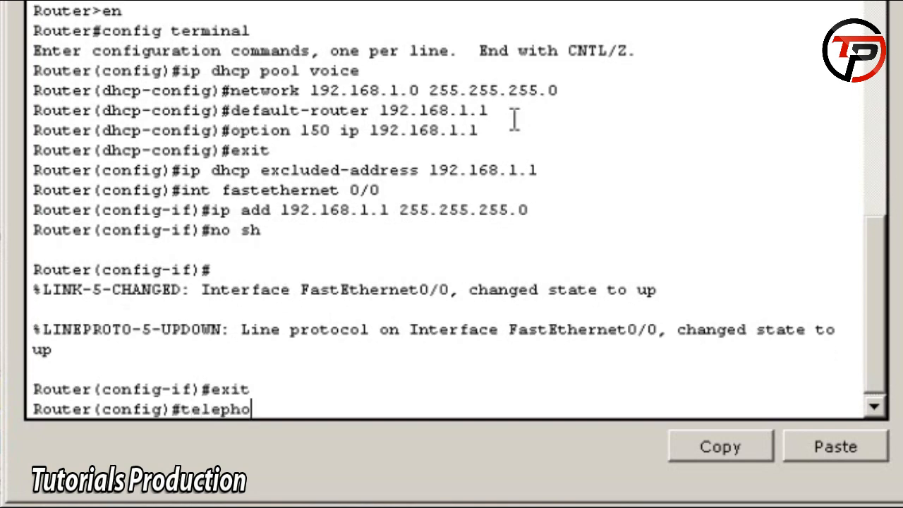
type("nyser")
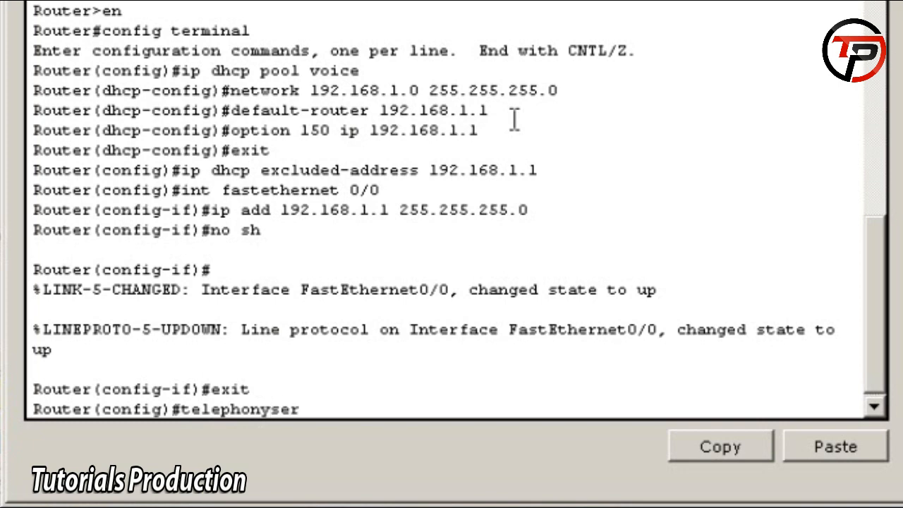
type("vice")
key("BackSpace")
key("BackSpace")
key("BackSpace")
key("BackSpace")
key("BackSpace")
key("BackSpace")
key("BackSpace")
type("-service")
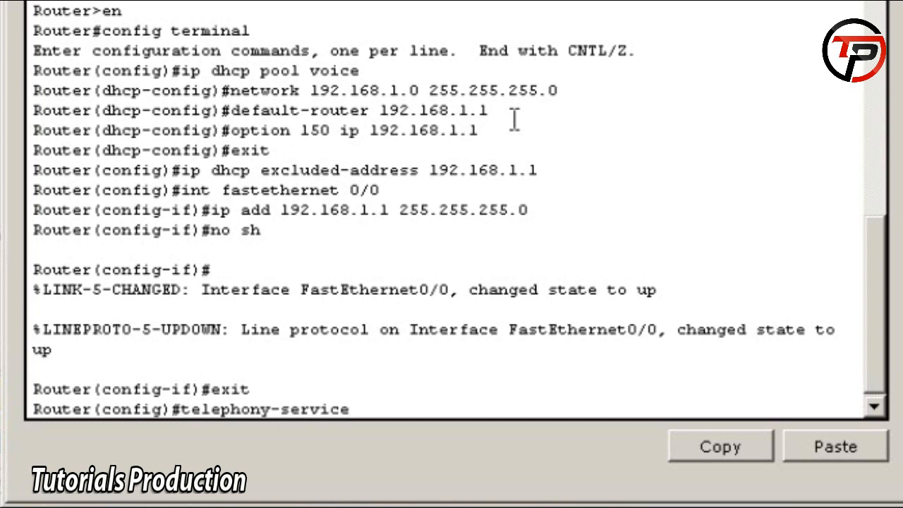
key("Return")
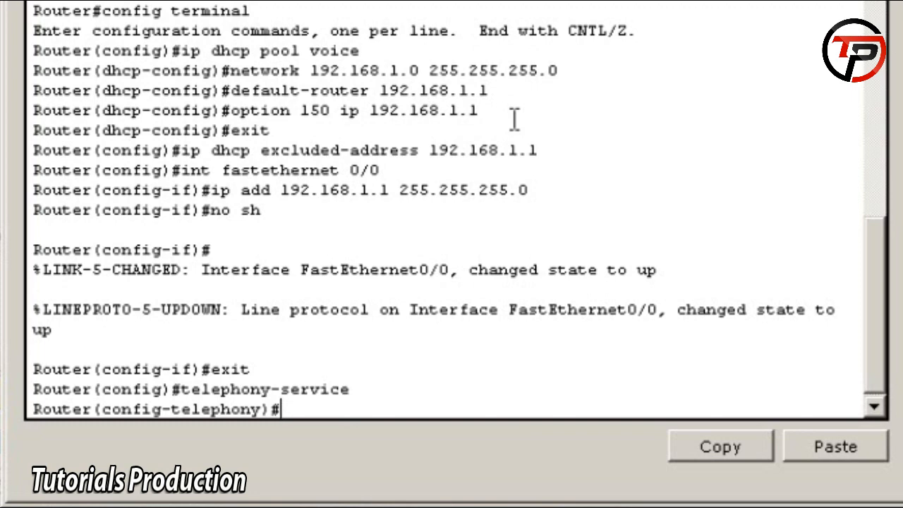
Set max-ephones to 8 and max-dn to 8 in the telephony service
type("max-ephones")
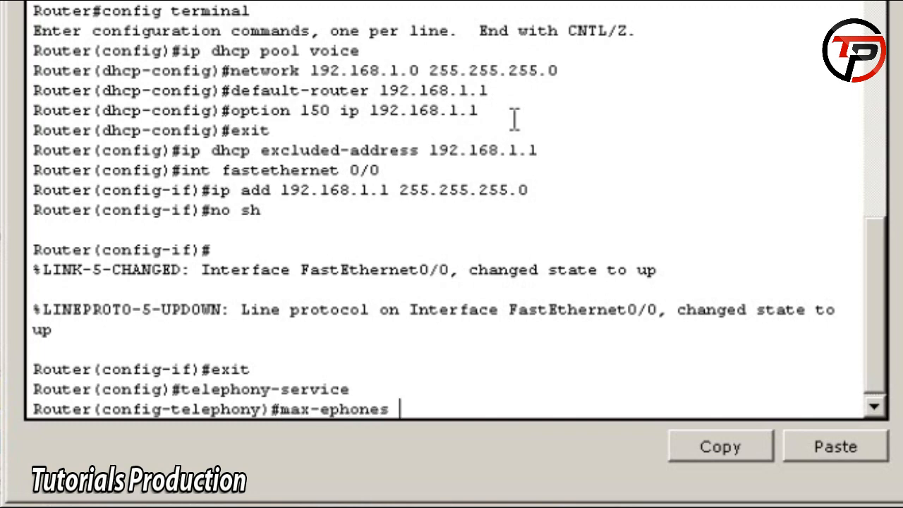
type(" 8")
key("Return")
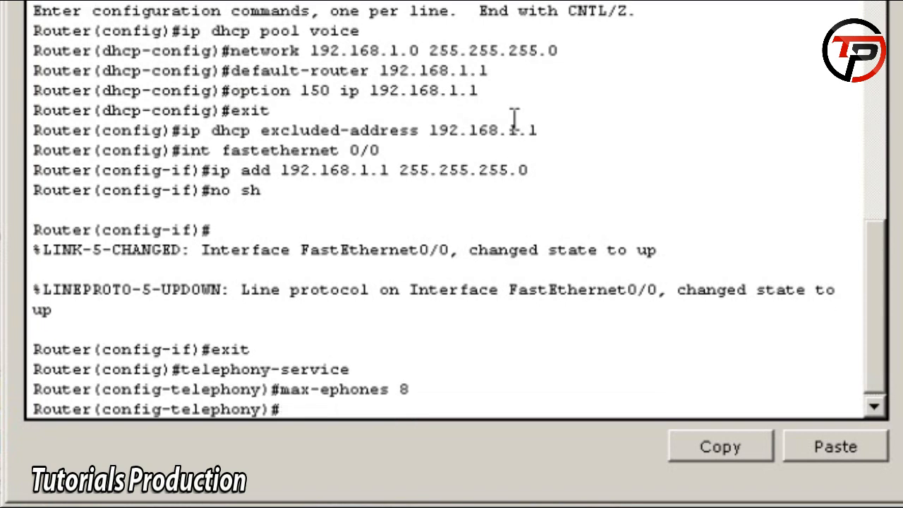
type("max-dn 8")
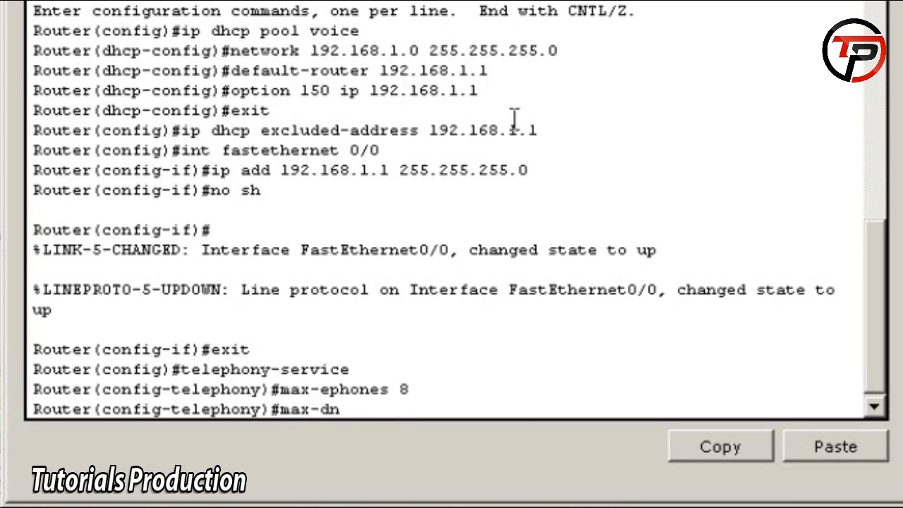
key("Return")
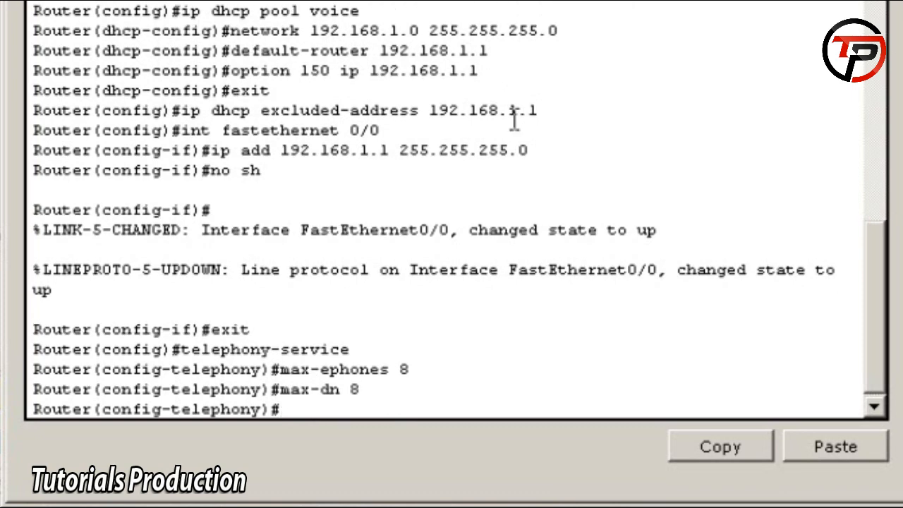
Set the telephony service's IP source address to 192.168.1.1 with port 2000
type("ip source-")
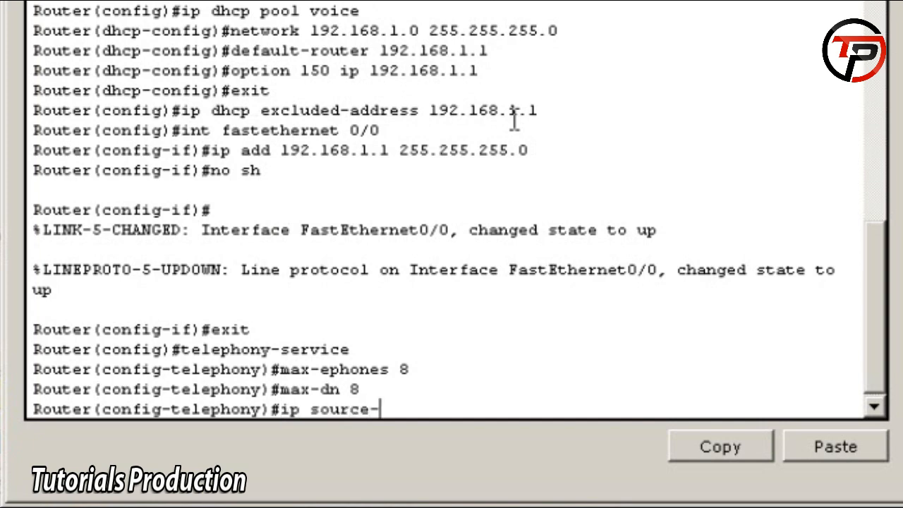
type("address")
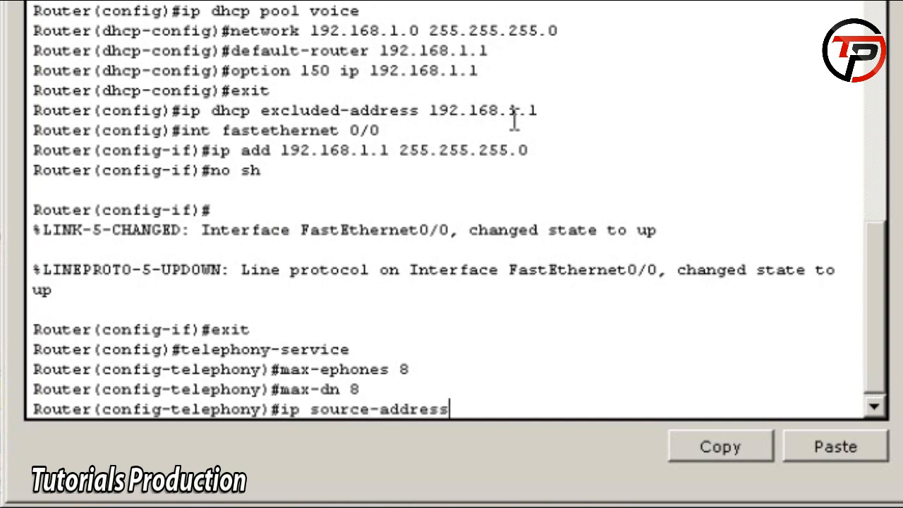
type(" 192.168")
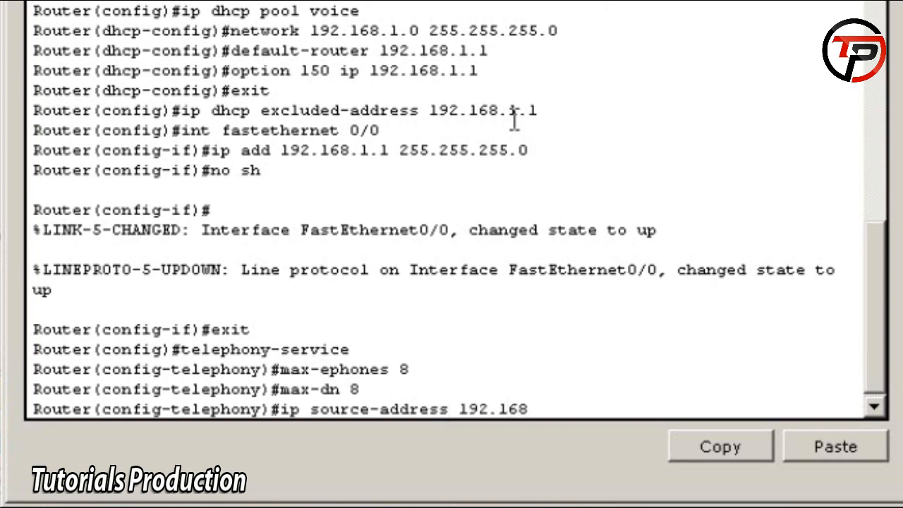
type(".1.1 port 2000")
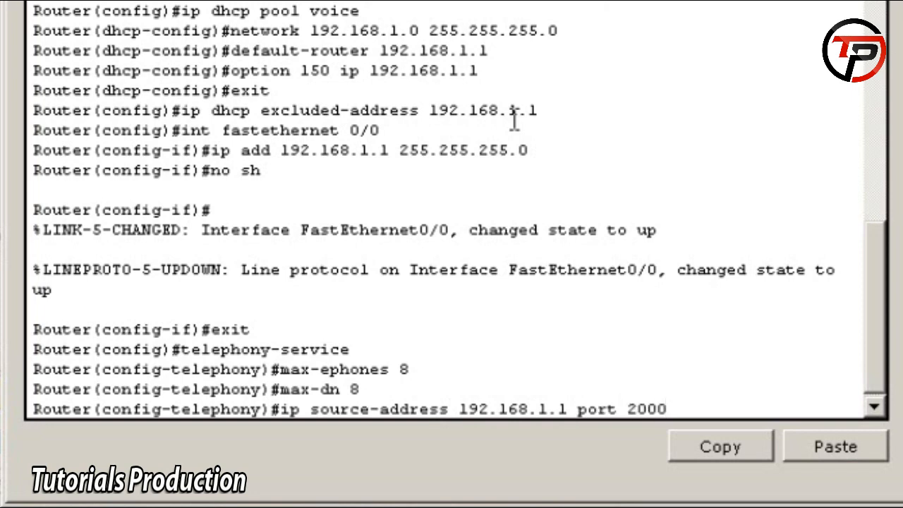
key("Return")
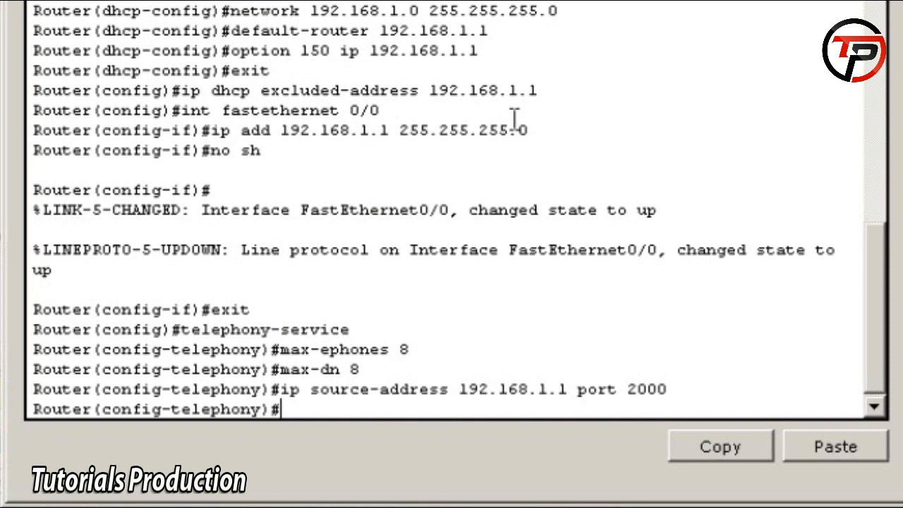
Add the auto assign 4 to 6 range to the telephony service
type("auto ")
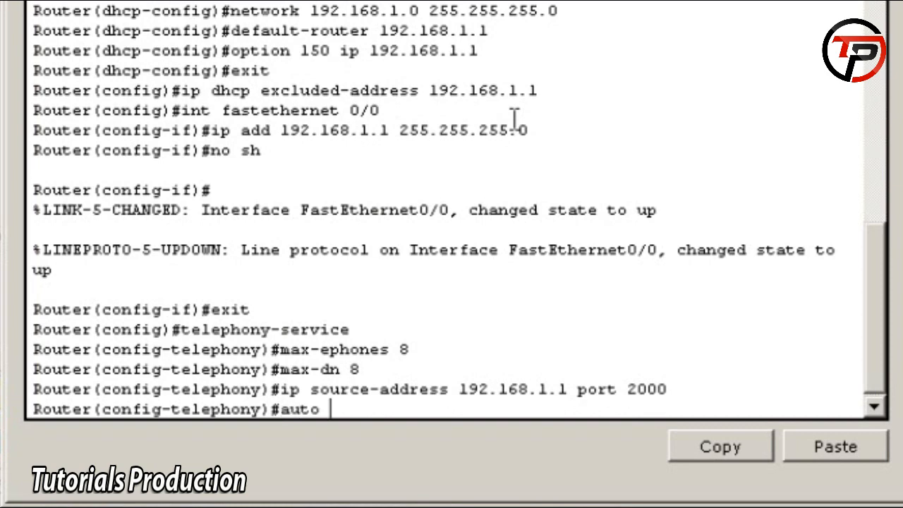
type("assi")
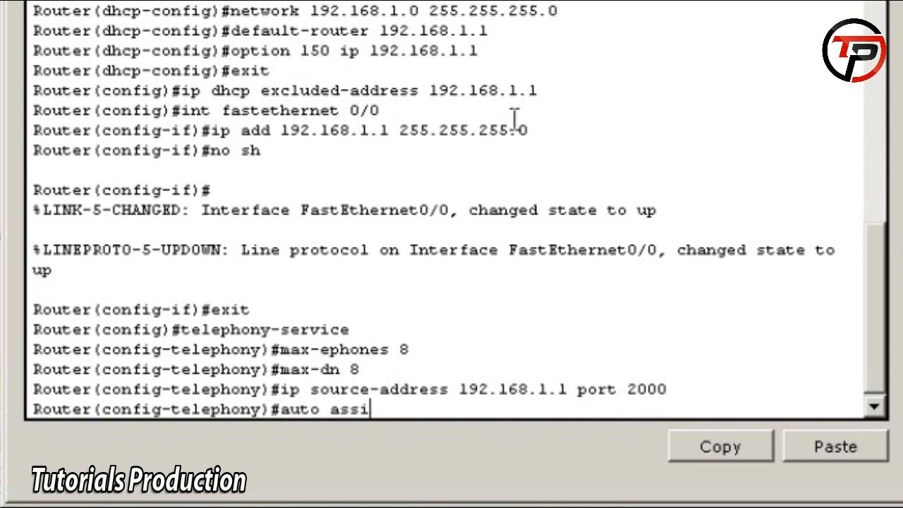
type("gn 4 to 6")
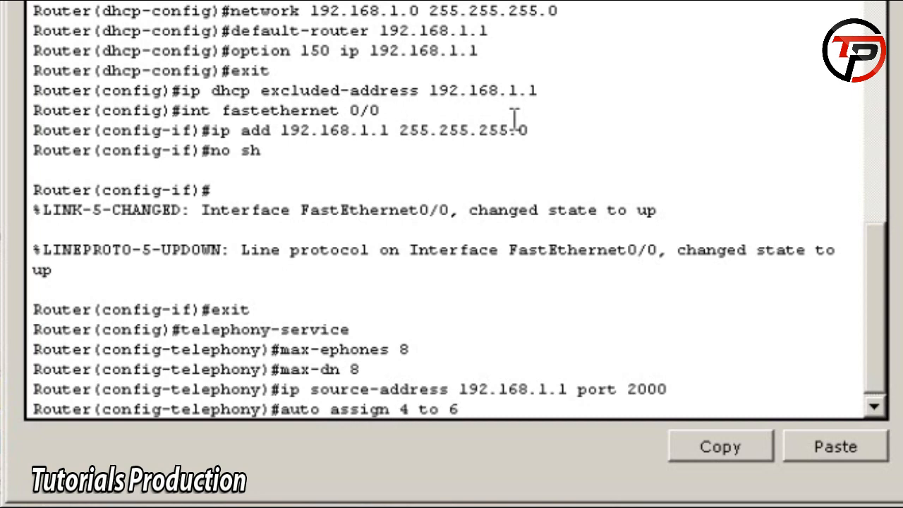
key("Return")
Add the auto assign 1 to 8 range to the telephony service
type("auto")
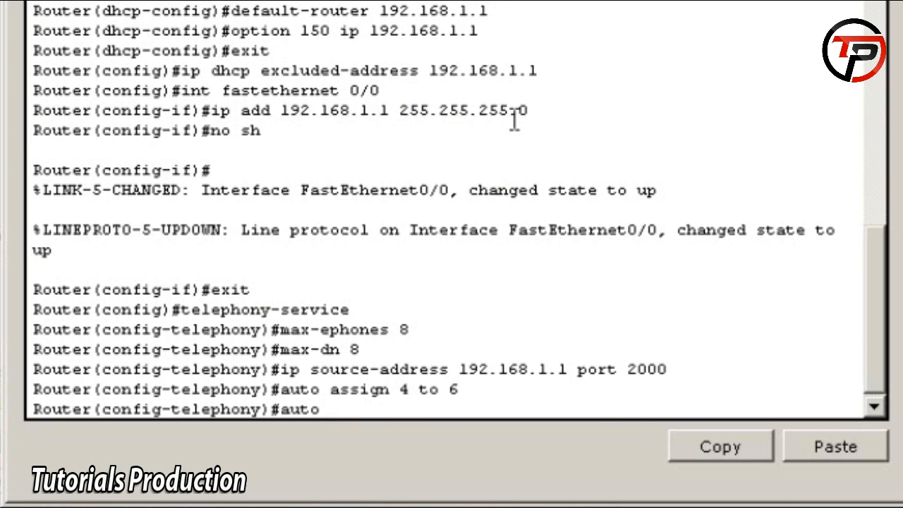
type(" l")
type("to ")
type("8")
key("BackSpace")
key("BackSpace")
key("BackSpace")
key("BackSpace")
key("BackSpace")
key("BackSpace")
type("assign 1")
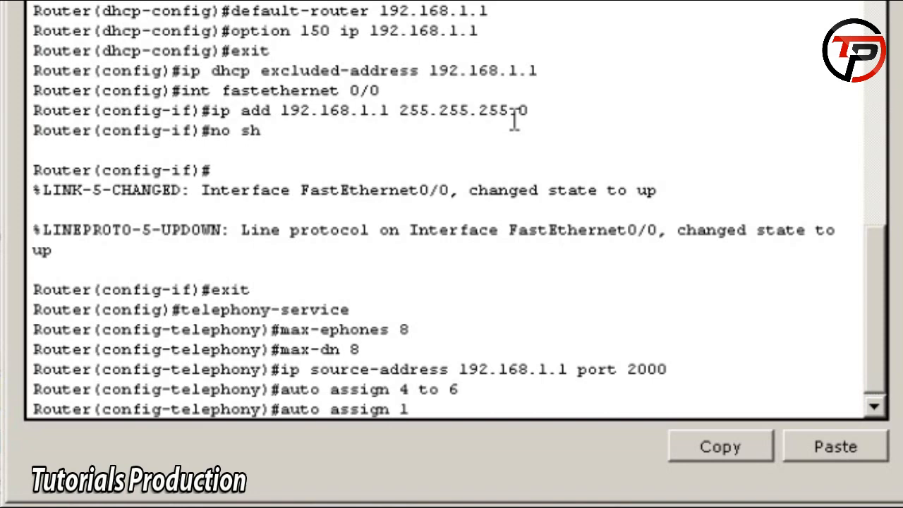
type(" to 8")
key("Return")
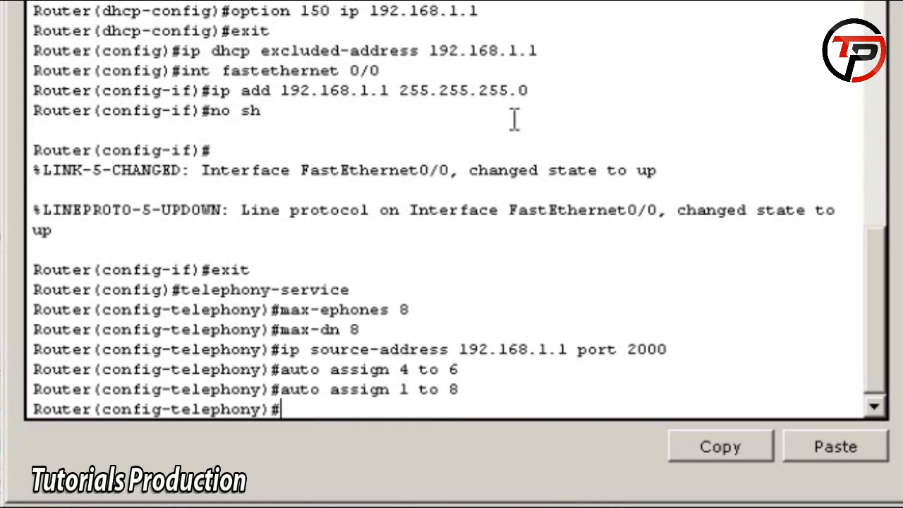
key("alt+Tab")
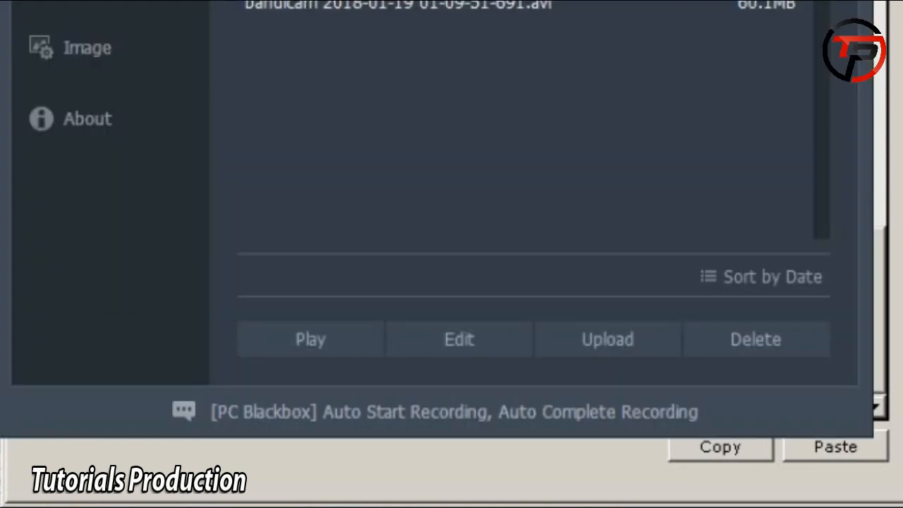
Create ephone-dn 1 on the router and assign it the number 111
key("alt+Tab")
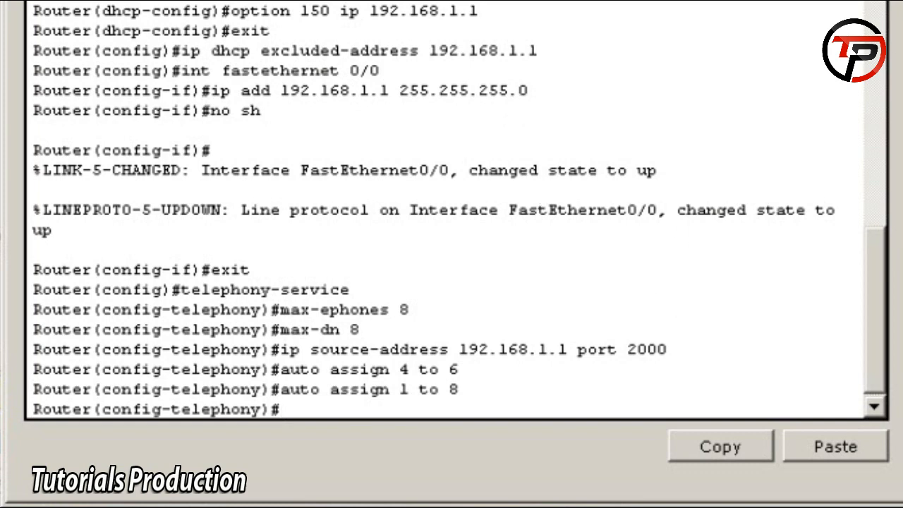
type("ephone-")
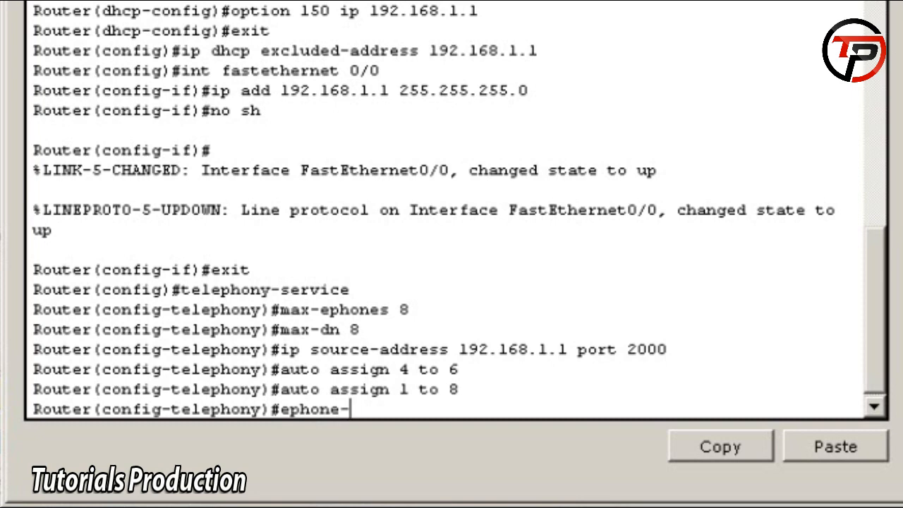
type("dn 1")
key("Return")
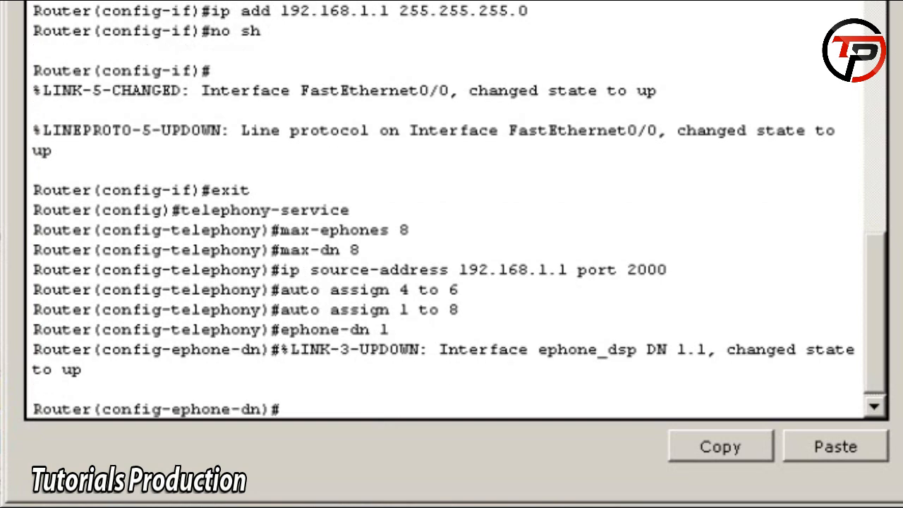
type("number")
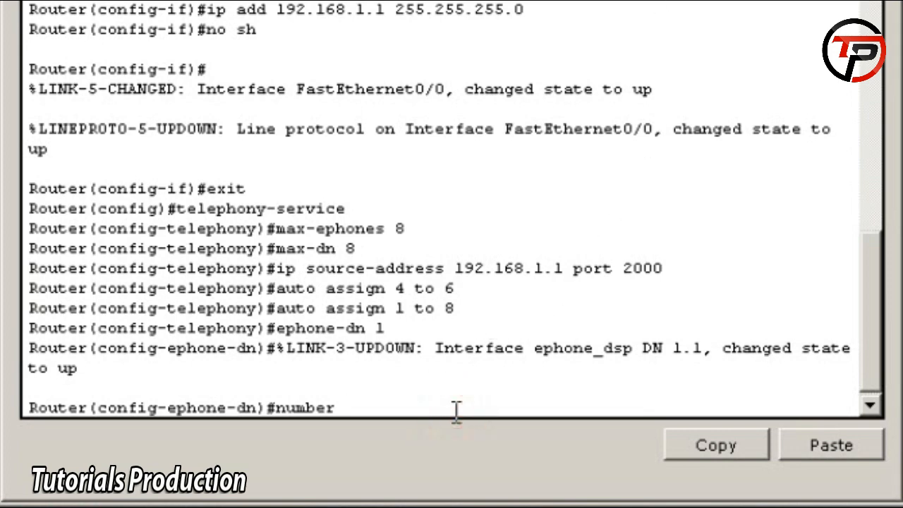
type("111")
key("Return")
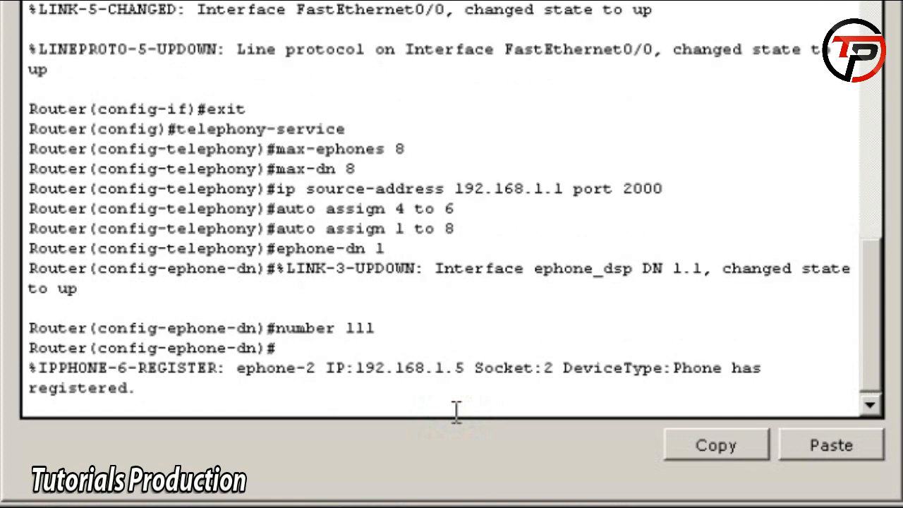
key("Return")
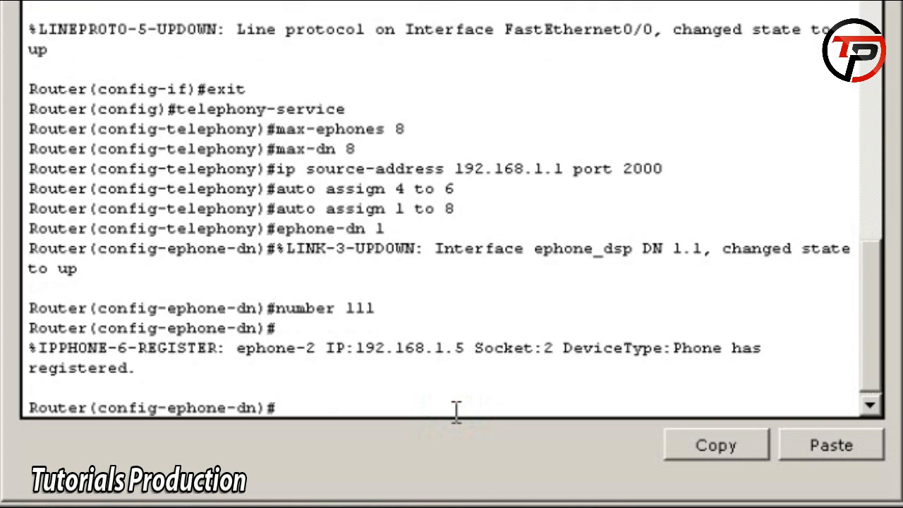
Create ephone-dn 2 on the router and assign it the number 222
type("ephone-")
type("dn 2")
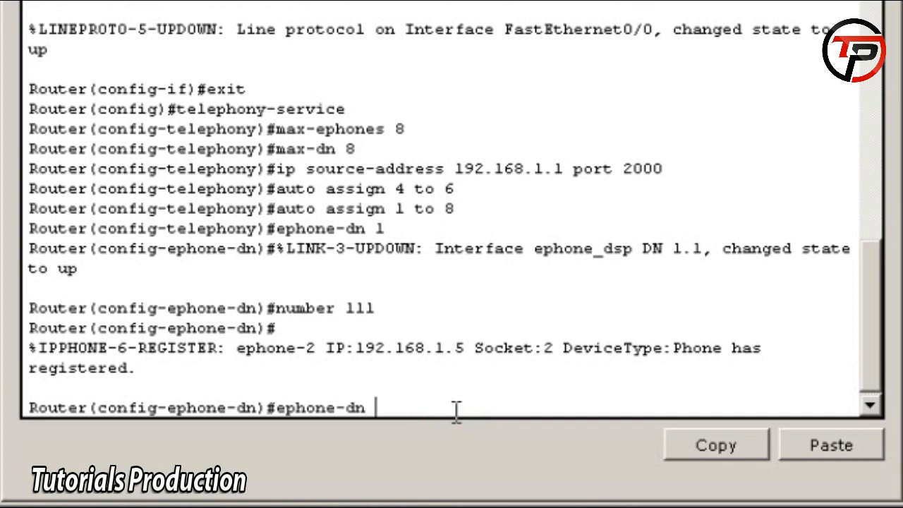
key("Return")
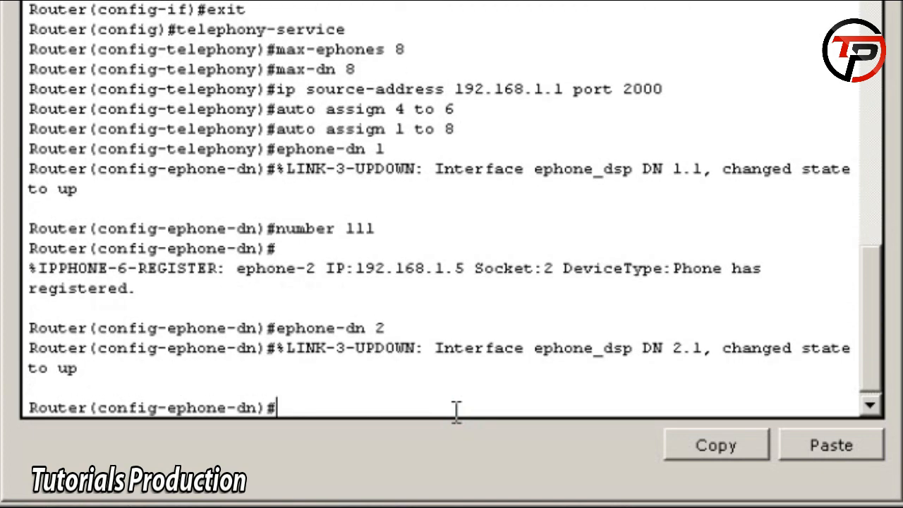
type("number 222")
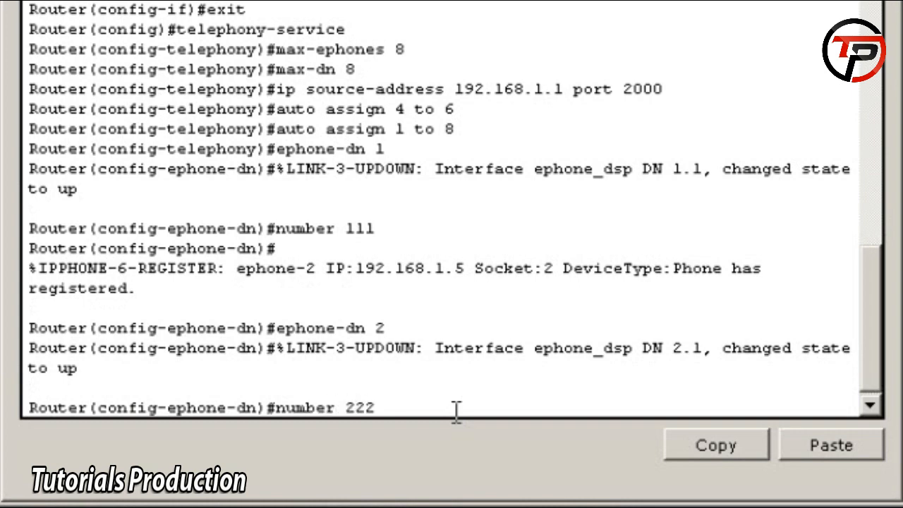
key("Return")
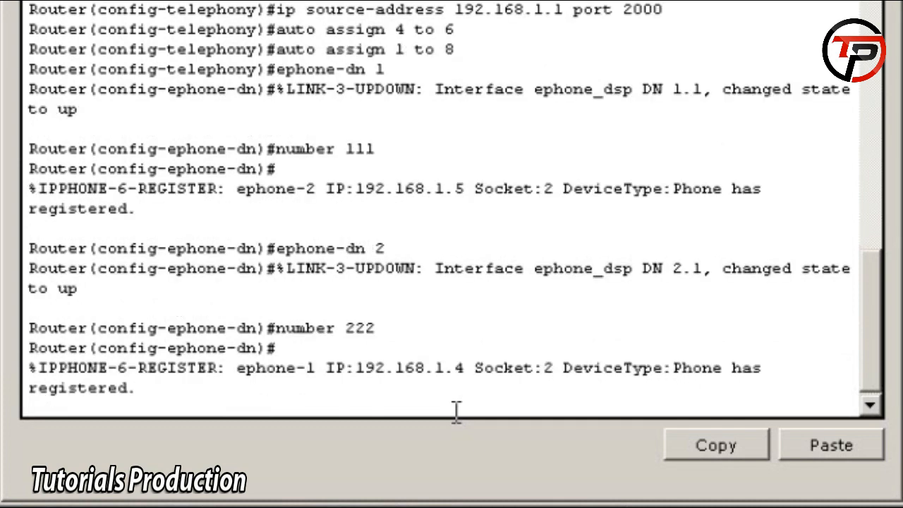
key("Return")
Create ephone-dn 3 on the router and assign it the number 333
type("ephone")
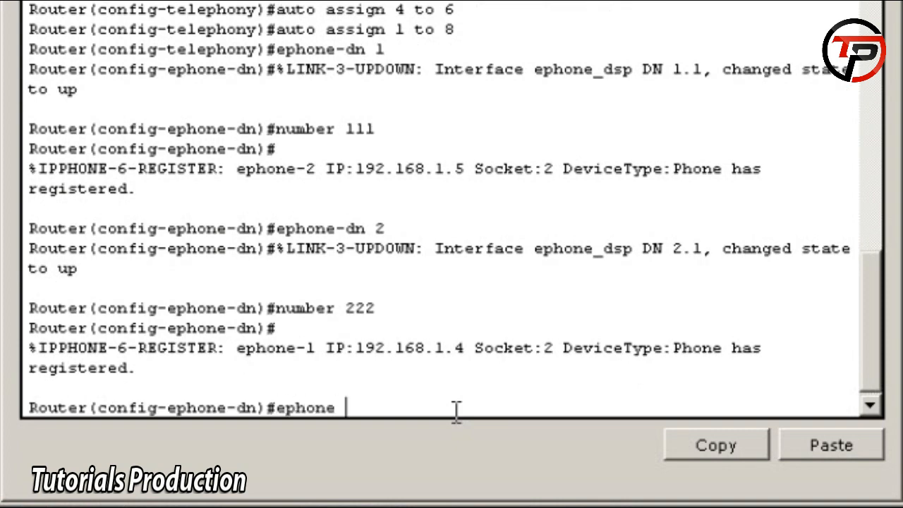
type("-dn")
type(" 3")
key("Return")
key("Return")
type("nu")
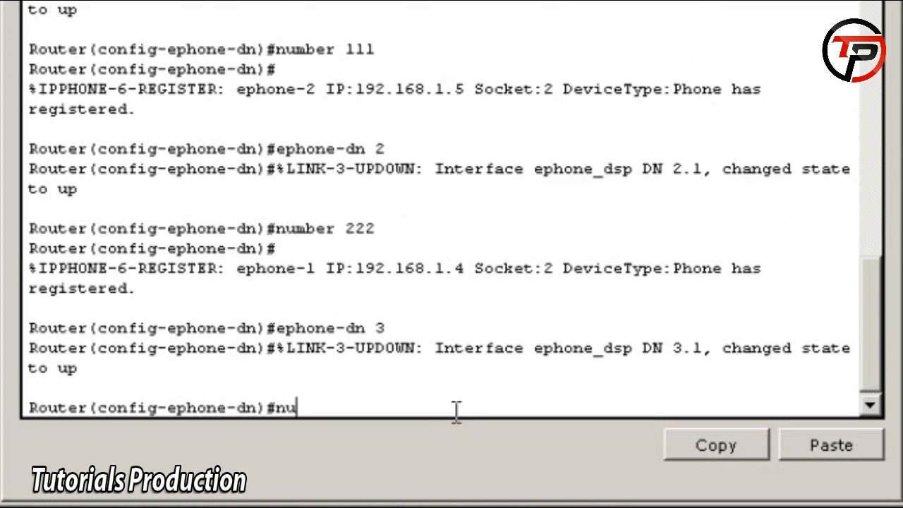
type("mber 333")
key("Return")
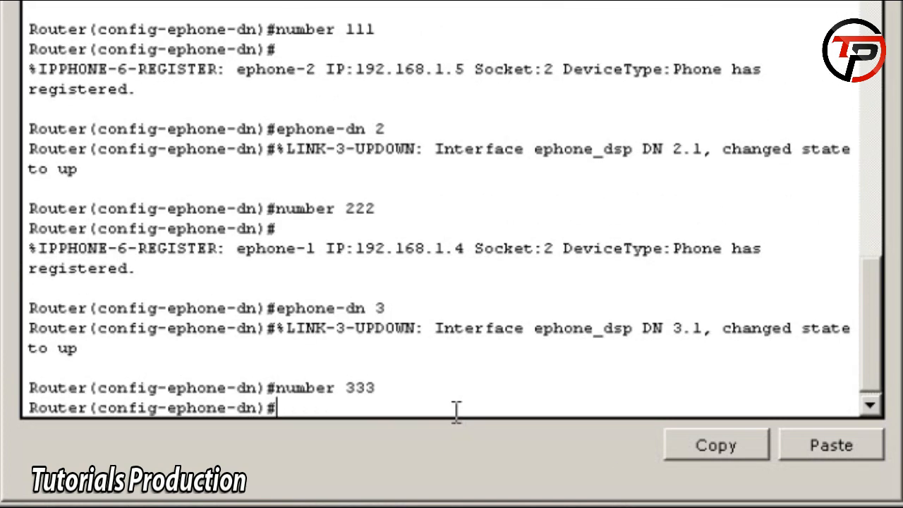
Create ephone-dn 4 on the router and assign it the number 444
type("ephone-d")
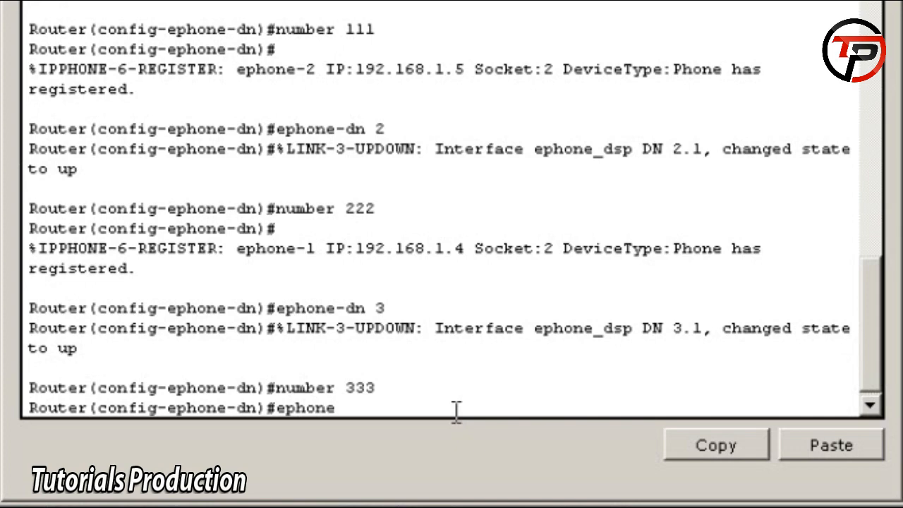
type("n 4")
key("Return")
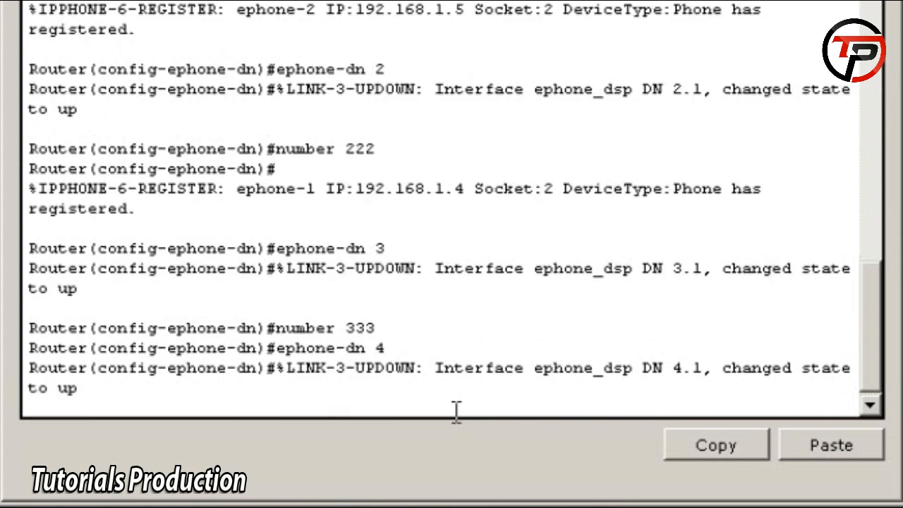
type("numbe r")
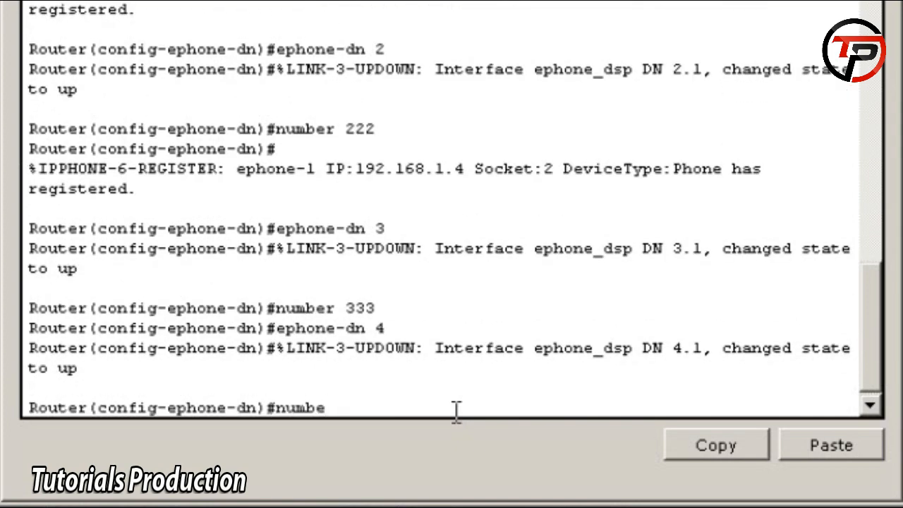
key("BackSpace")
key("BackSpace")
type("r 444")
key("Return")
Create ephone-dn 5 on the router and assign it the number 555
type("ephone-dn)#epho")
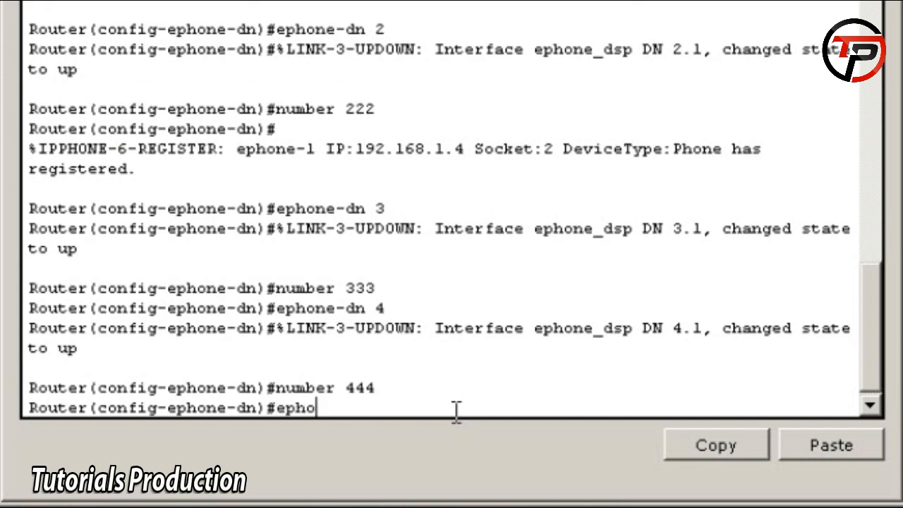
type(" 5")
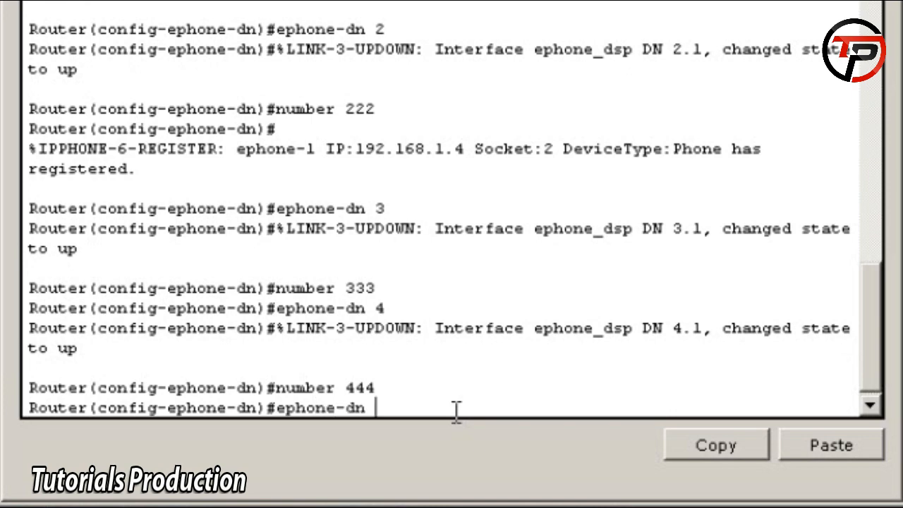
key("Return")
type("number")
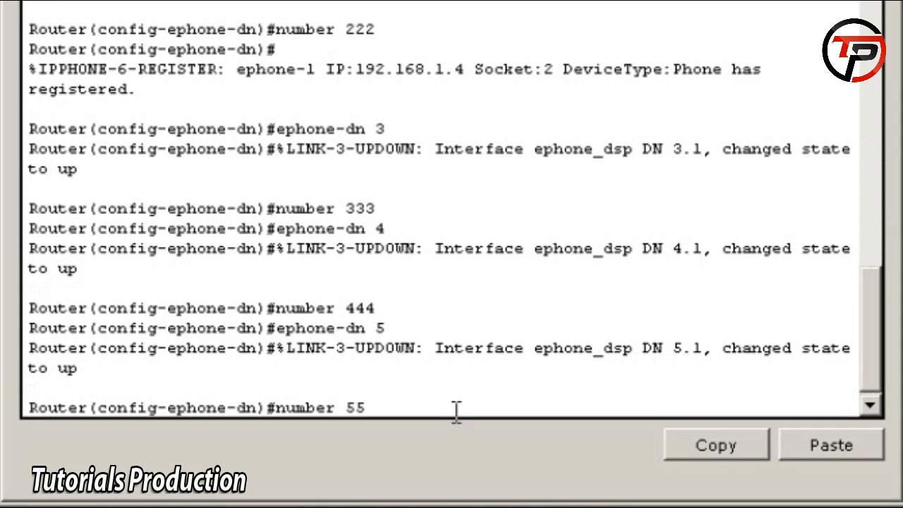
type("5")
key("Return")
Create ephone-dn 6 on the router and assign it the number 666
type("ephone")
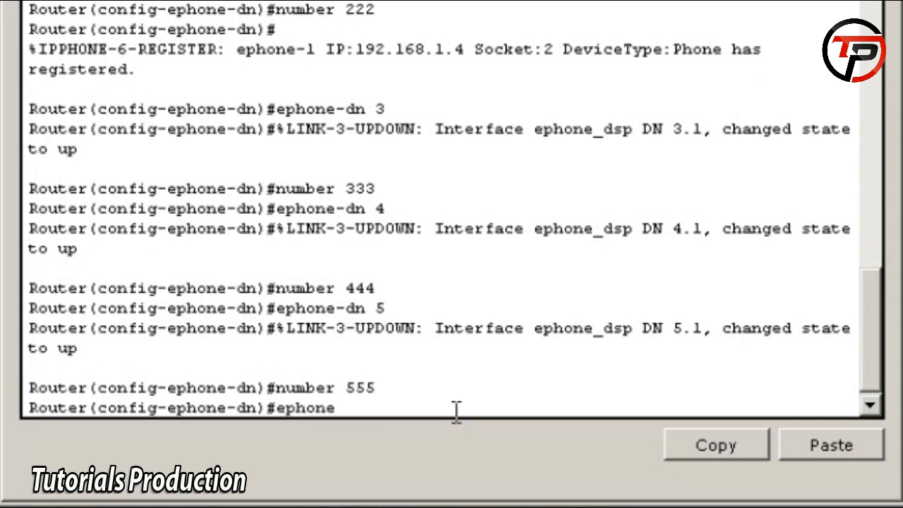
type("-dn 6")
key("Return")
type("numbe")
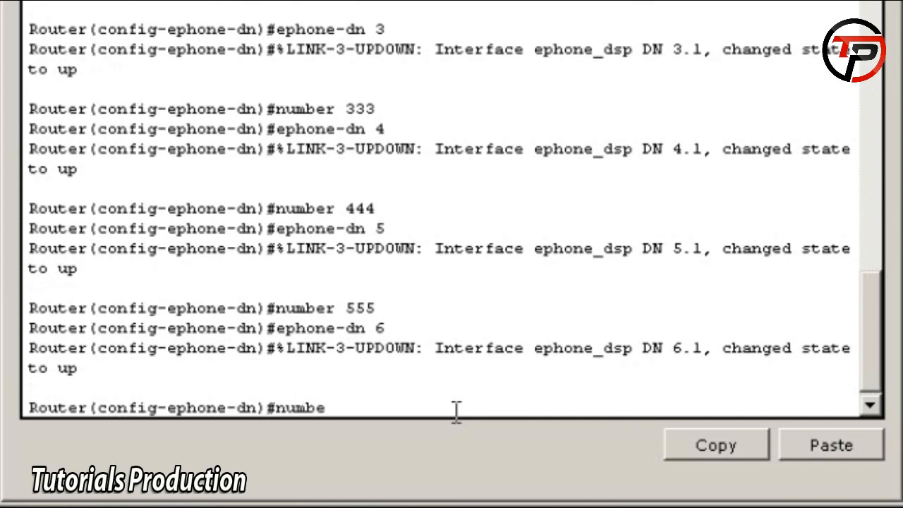
type("r 666")
key("Return")
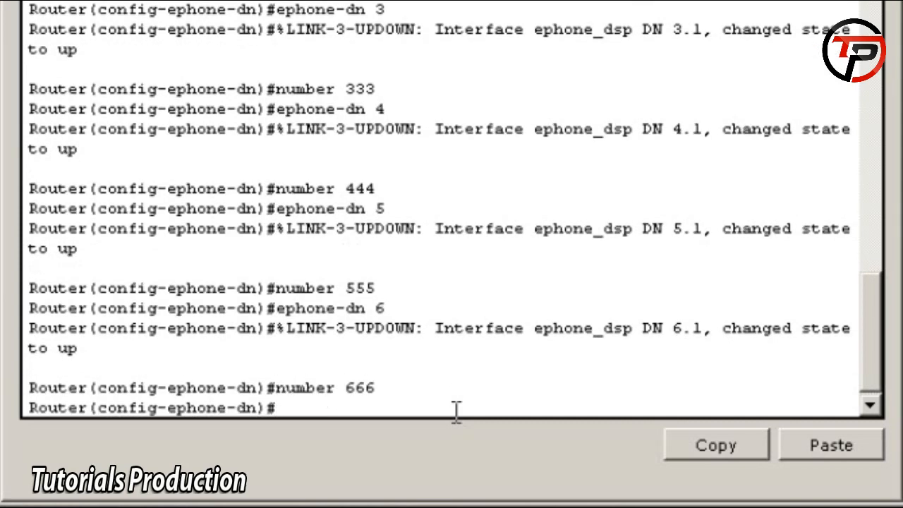
Create ephone-dn 7 on the router and assign it the number 777
type("ephone-")
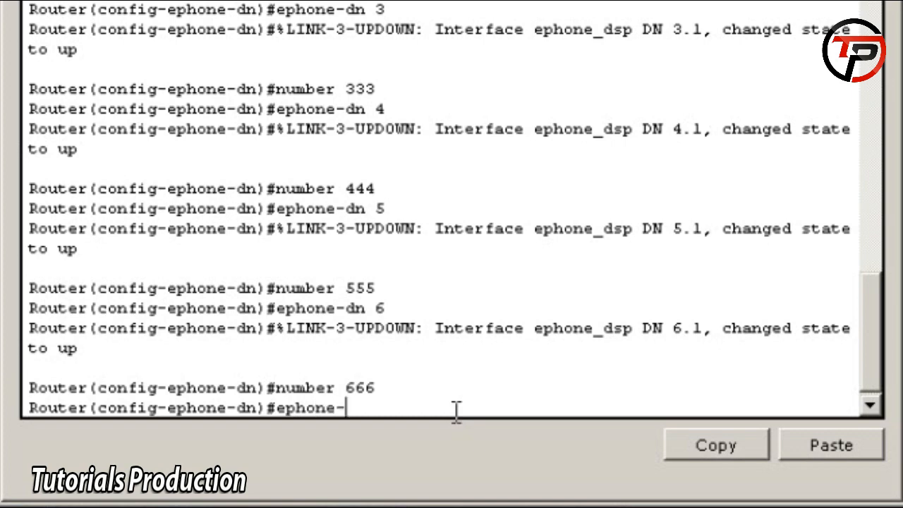
type("dn 7")
key("Return")
type("num")
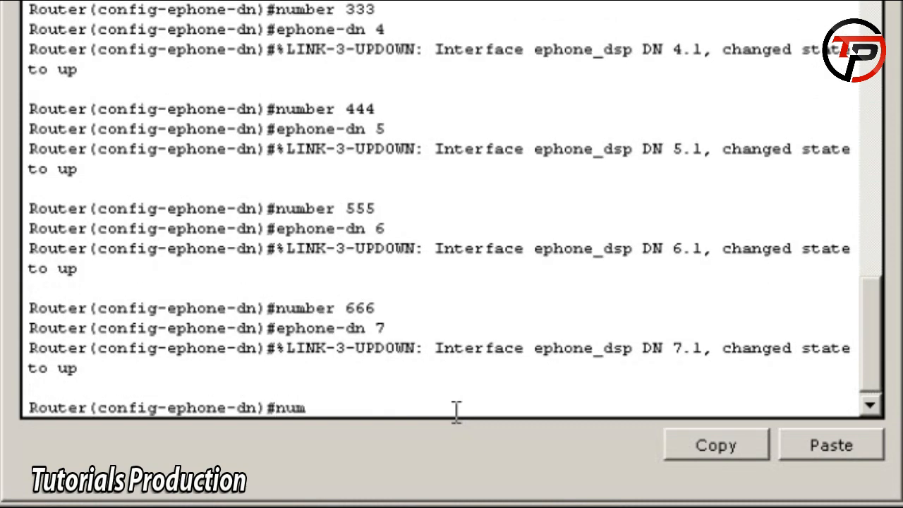
type("ber 777")
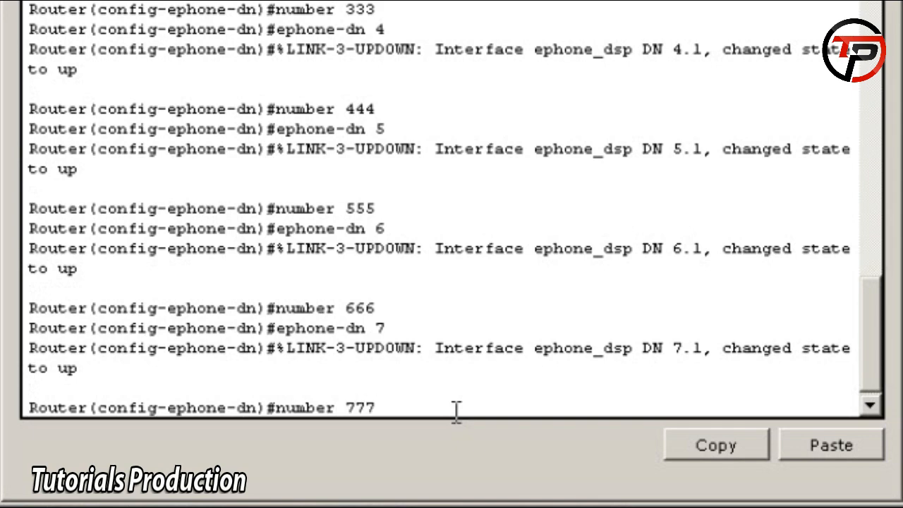
key("Return")
Create ephone-dn 8 with the number 888 and close the router's configuration window
type("ephone-dn)#ephone-")
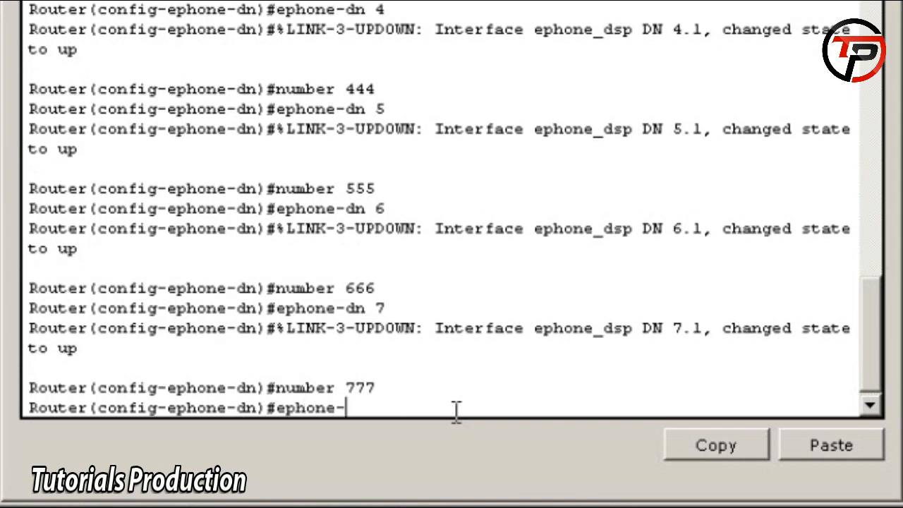
type("dn 8")
key("Return")
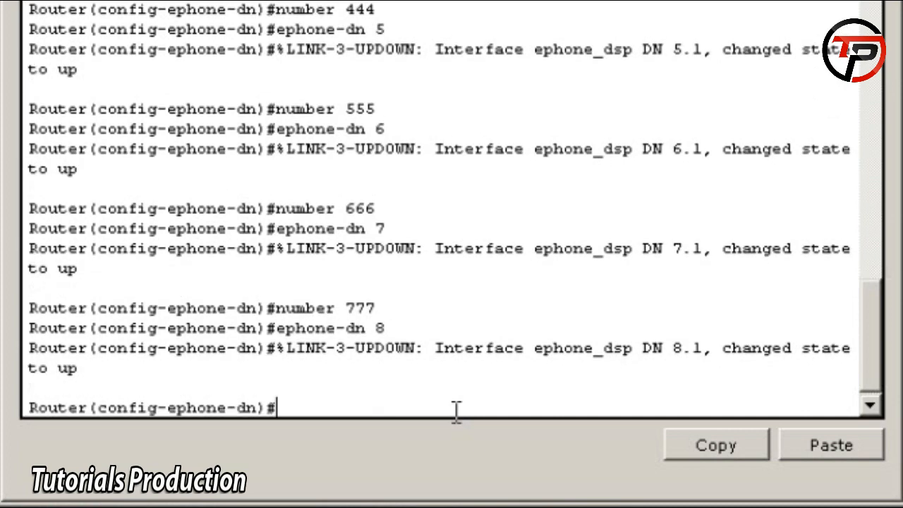
type("number ")
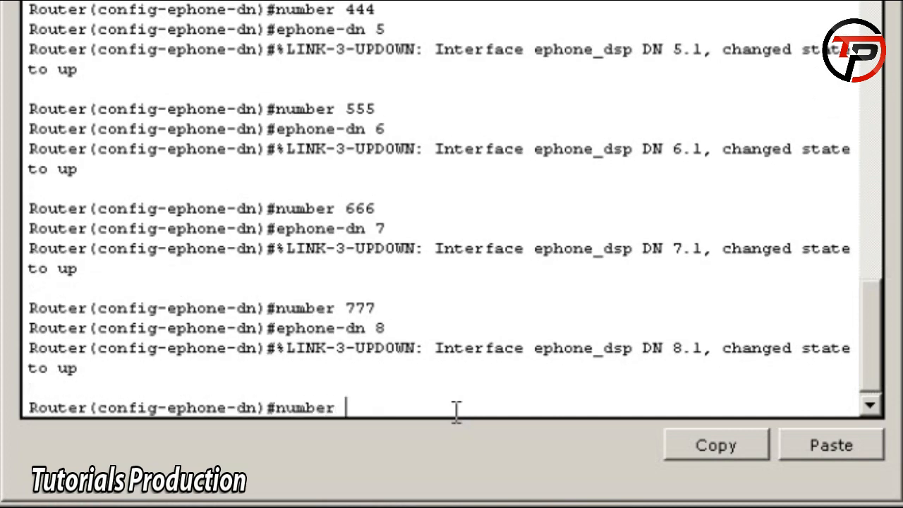
type("888")
key("Return")
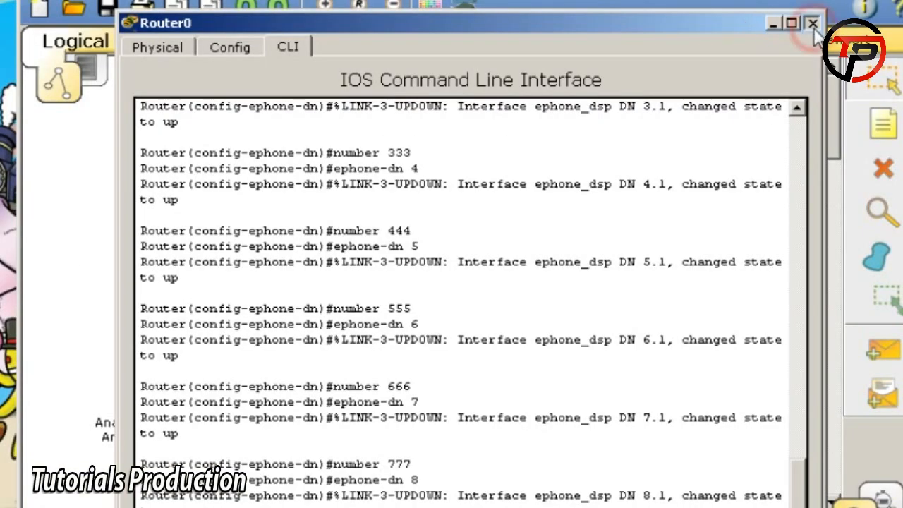
left_click(812, 25)
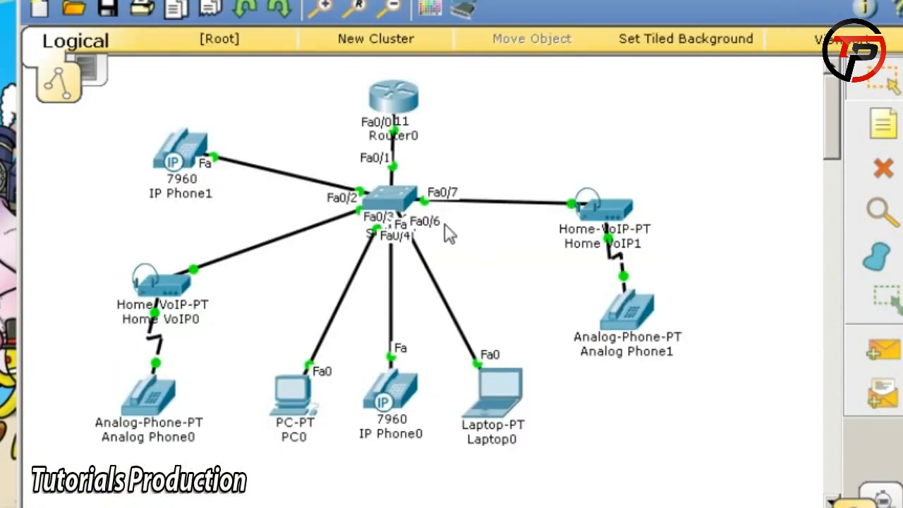
Set the server address of Home VoIP0 to 192.168.1.1 and close its configuration window
left_click(162, 278)
left_click(250, 48)
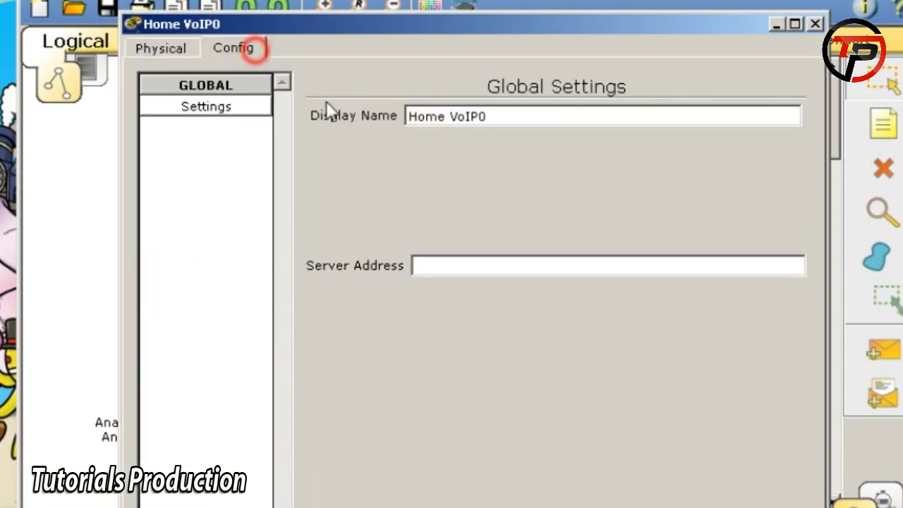
left_click(498, 256)
type("192.1")
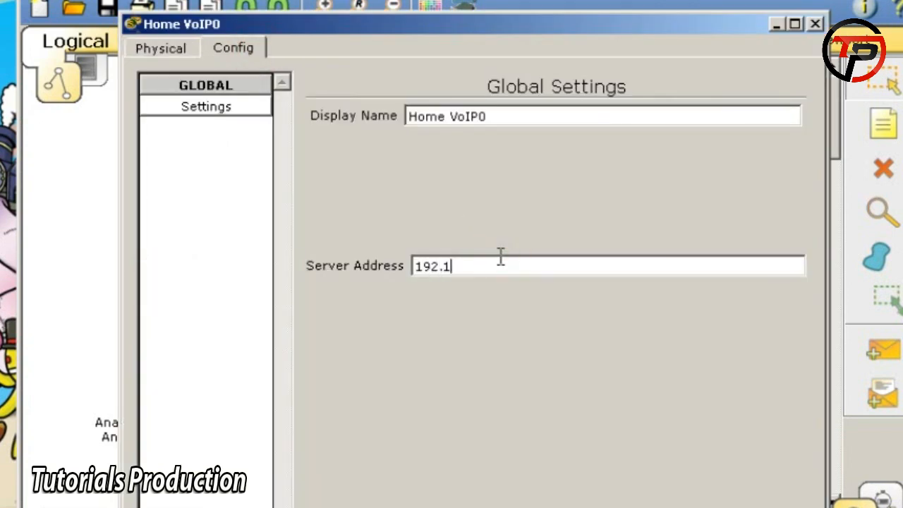
type("68.1.1")
left_click(814, 24)
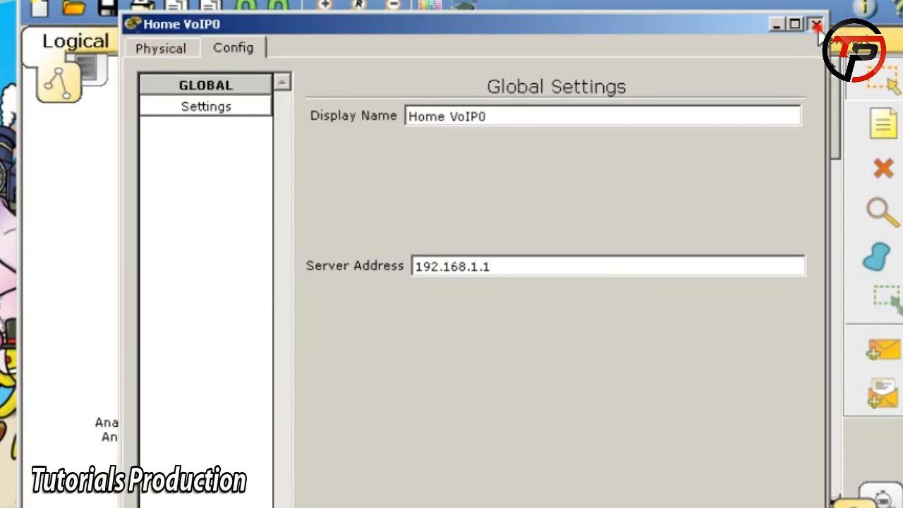
left_click(815, 24)
Set the server address of Home VoIP1 to 192.168.1.1 and close its configuration window
left_click(604, 208)
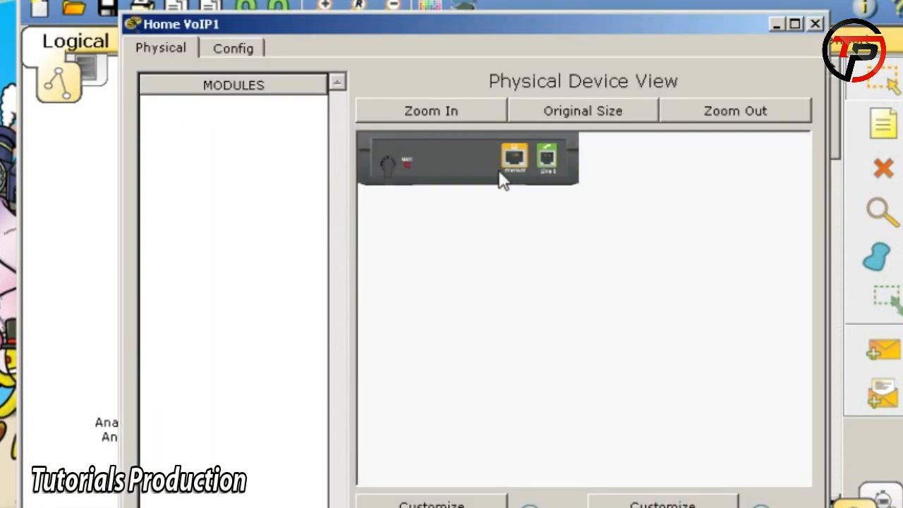
left_click(246, 49)
left_click(500, 272)
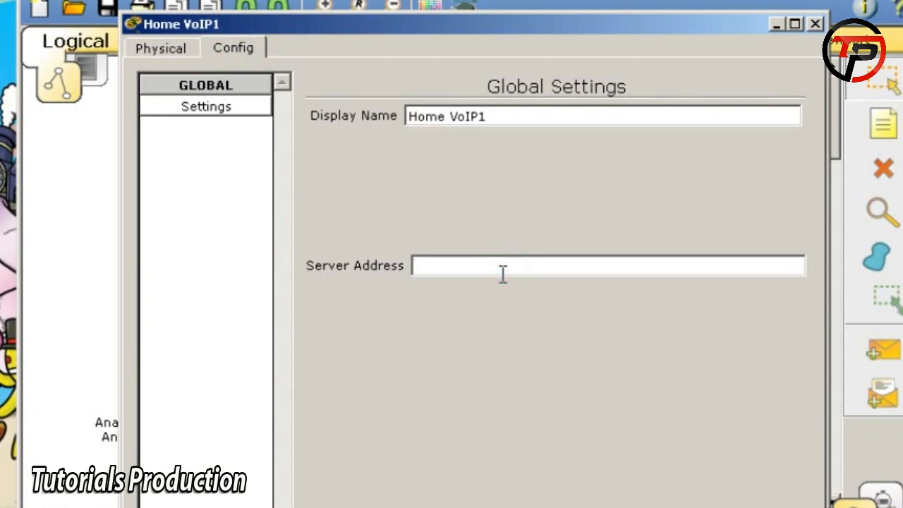
type("192.168.1.1")
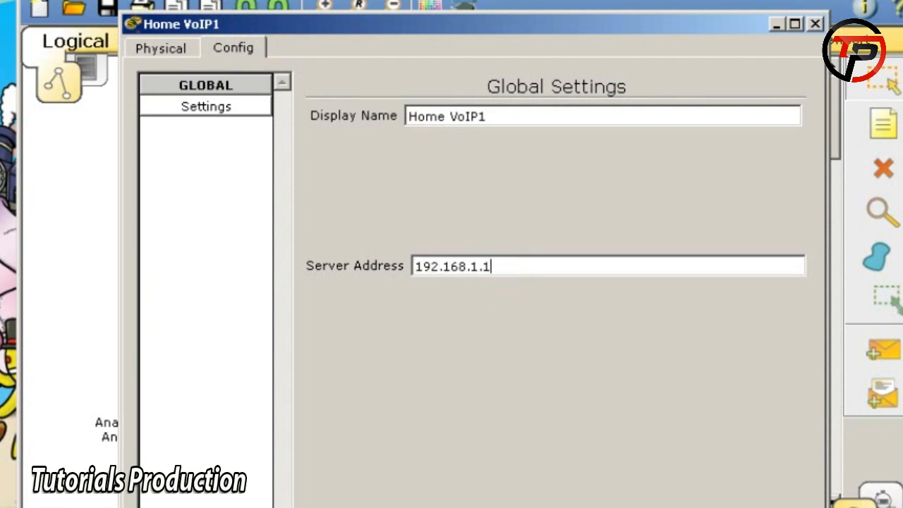
left_click(815, 24)
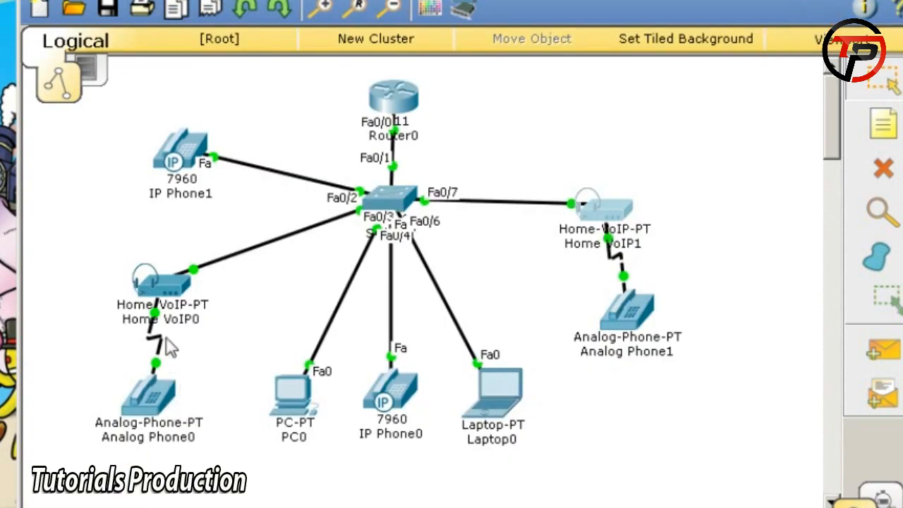
Check the extension number shown on Analog Phone0's display and close its window
left_click(160, 395)
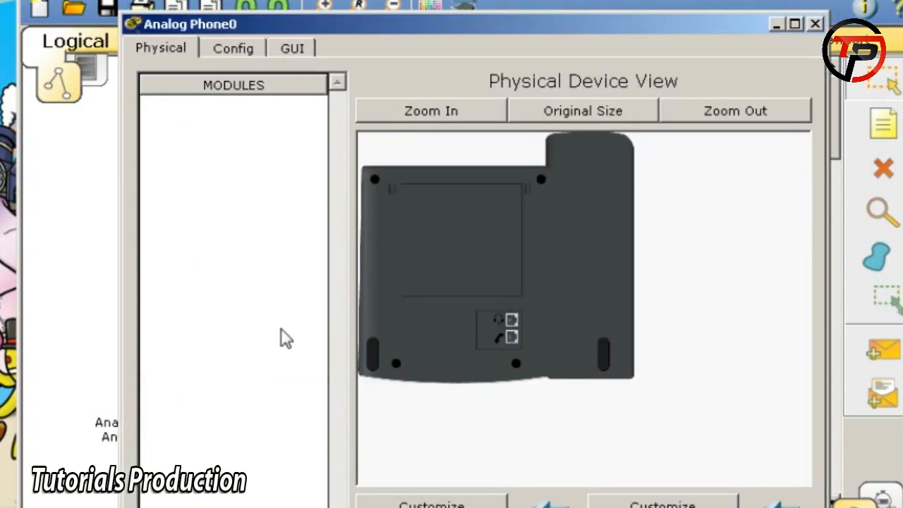
left_click(289, 48)
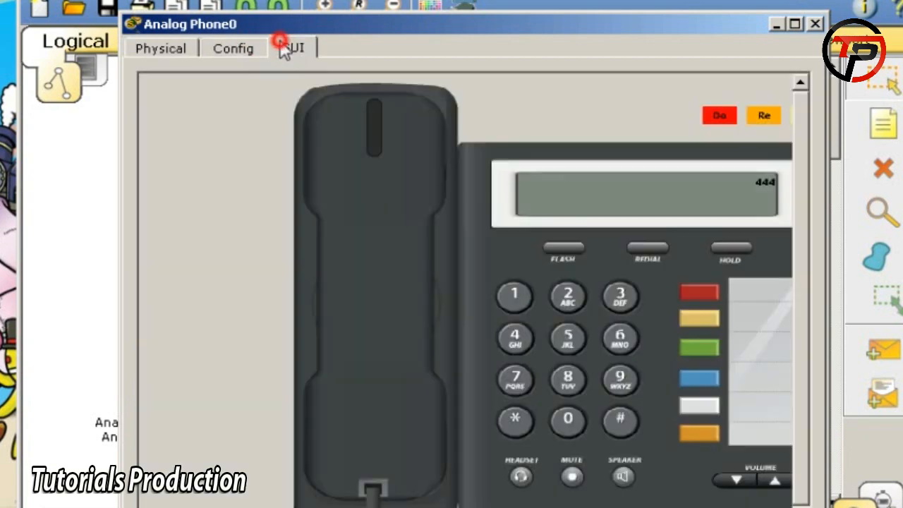
left_click(814, 24)
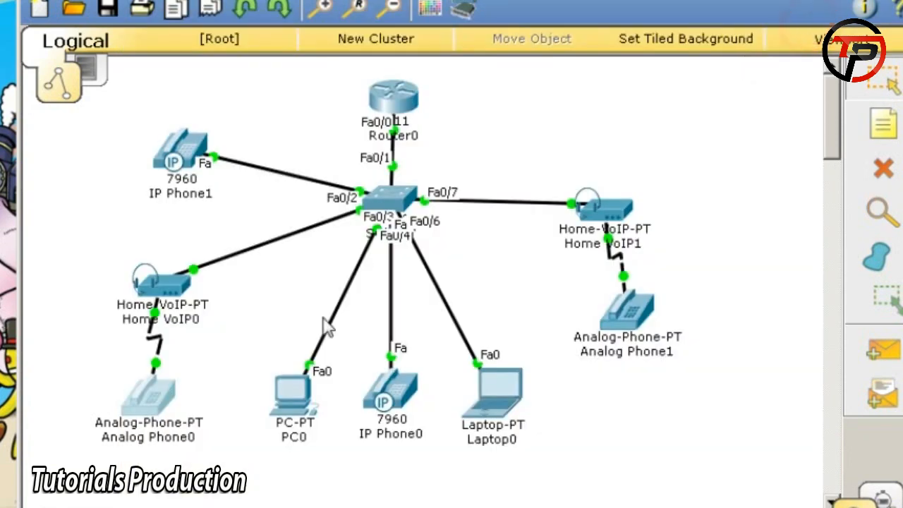
Switch PC0's IP configuration to DHCP and check its extension number in Cisco IP Communicator
left_click(288, 413)
left_click(708, 357)
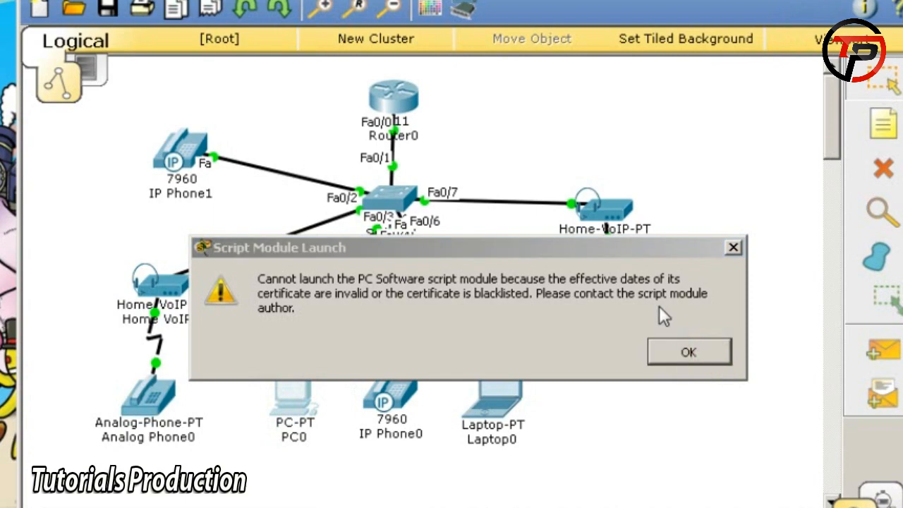
left_click(681, 351)
left_click(299, 54)
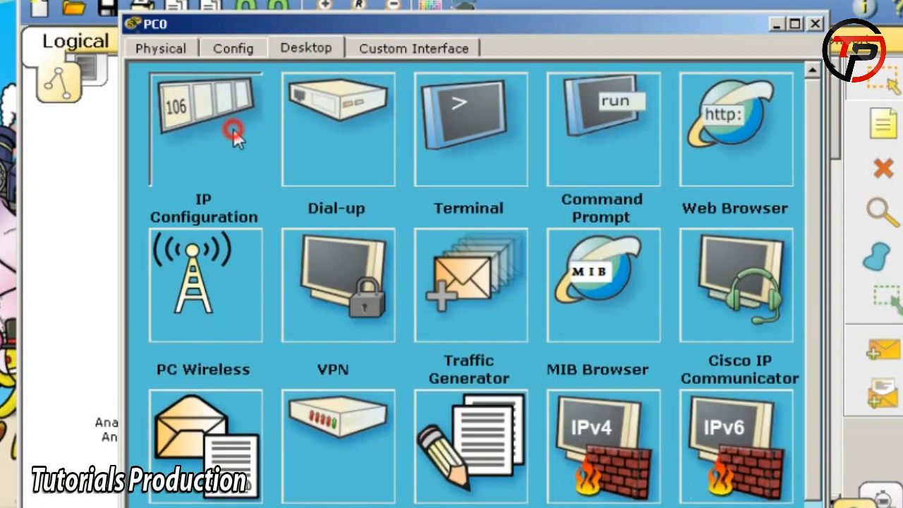
left_click(232, 131)
left_click(166, 146)
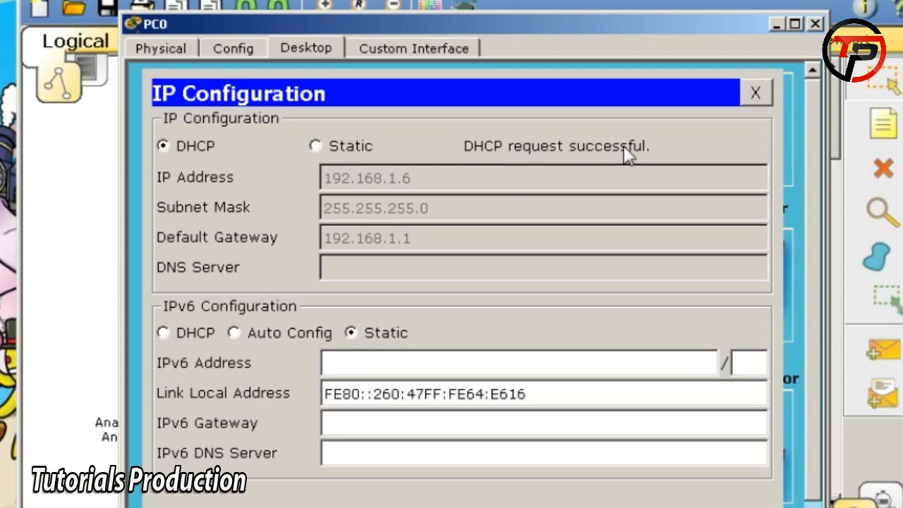
left_click(752, 96)
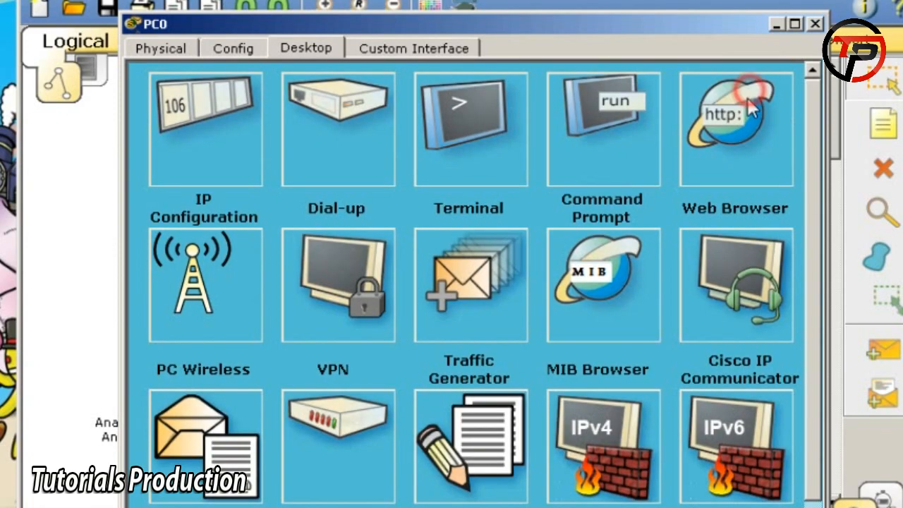
left_click(685, 275)
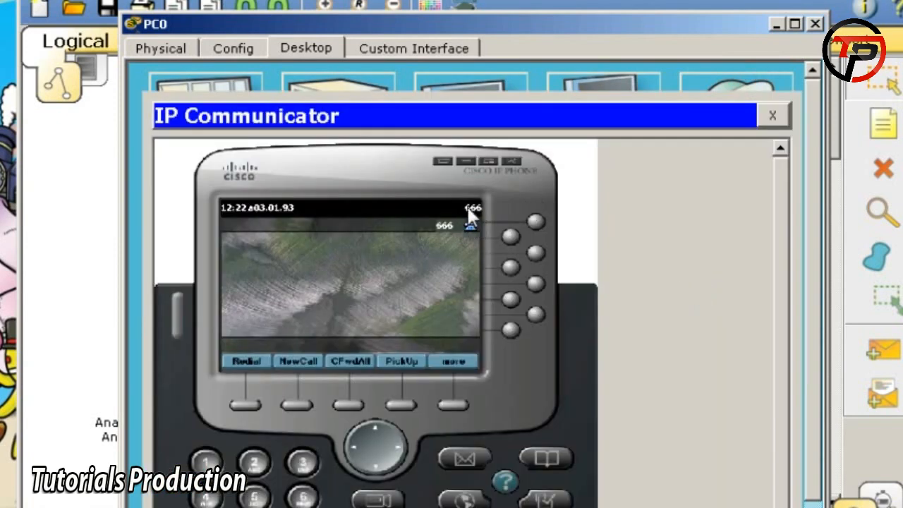
left_click(815, 24)
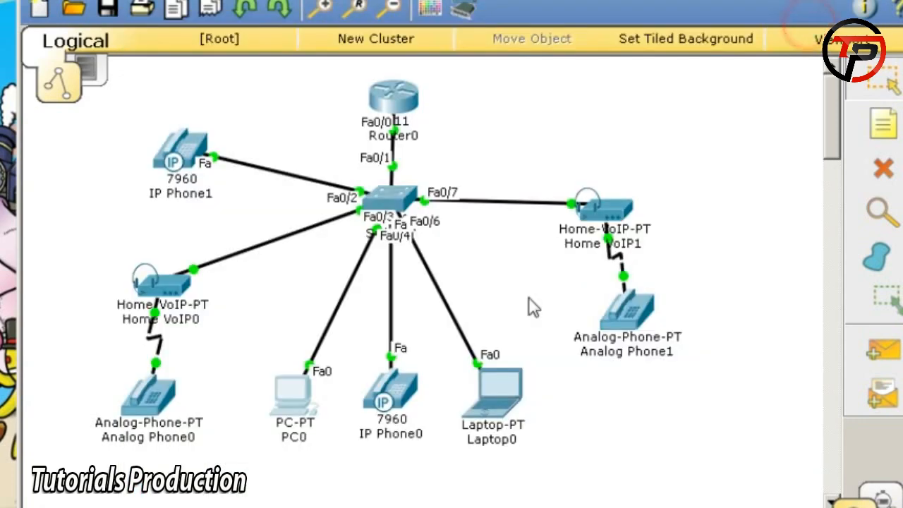
Check the extension numbers shown on the displays of IP Phone0 and IP Phone1
left_click(385, 389)
left_click(302, 50)
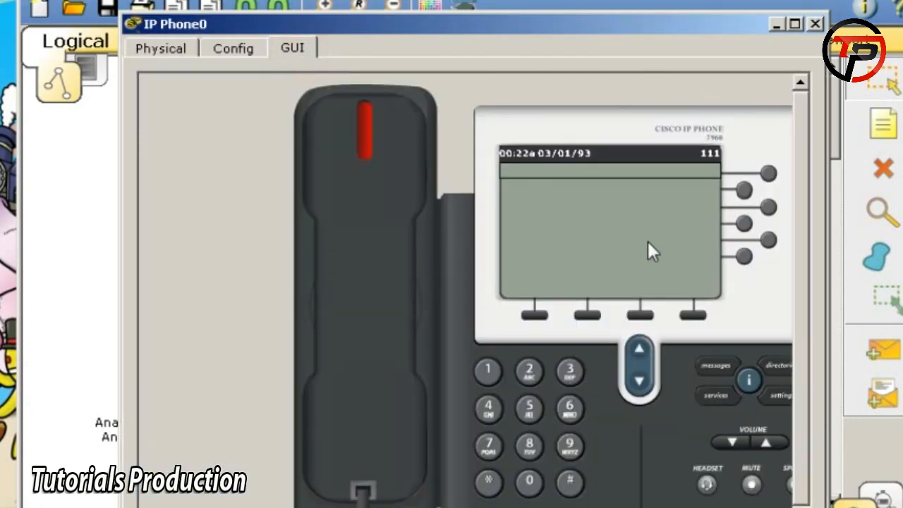
left_click(815, 24)
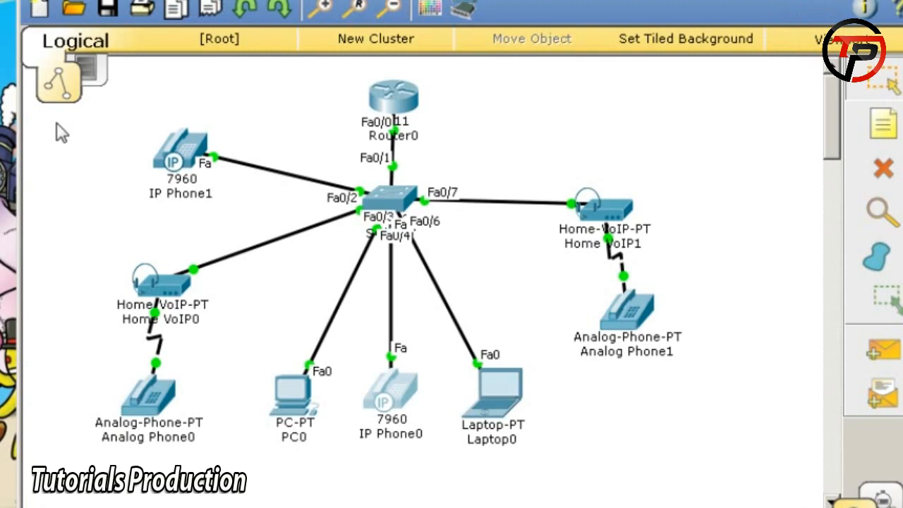
left_click(175, 140)
left_click(295, 50)
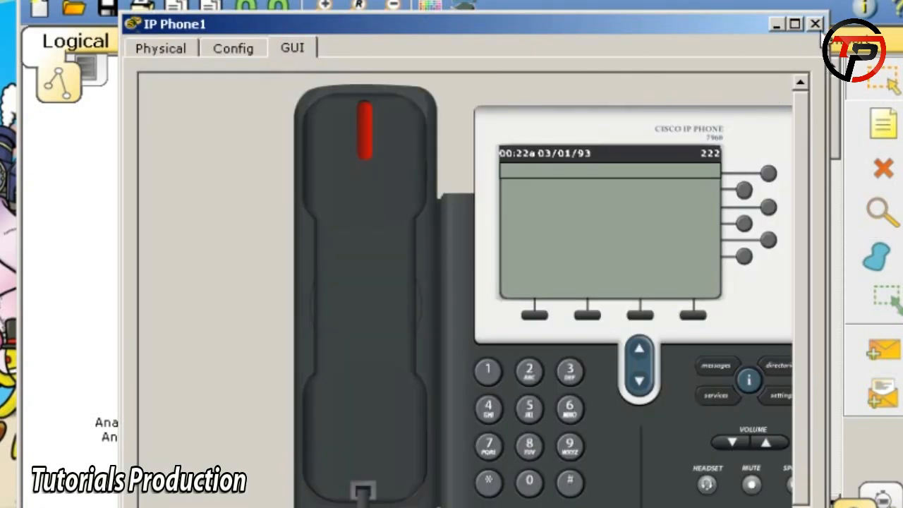
left_click(815, 24)
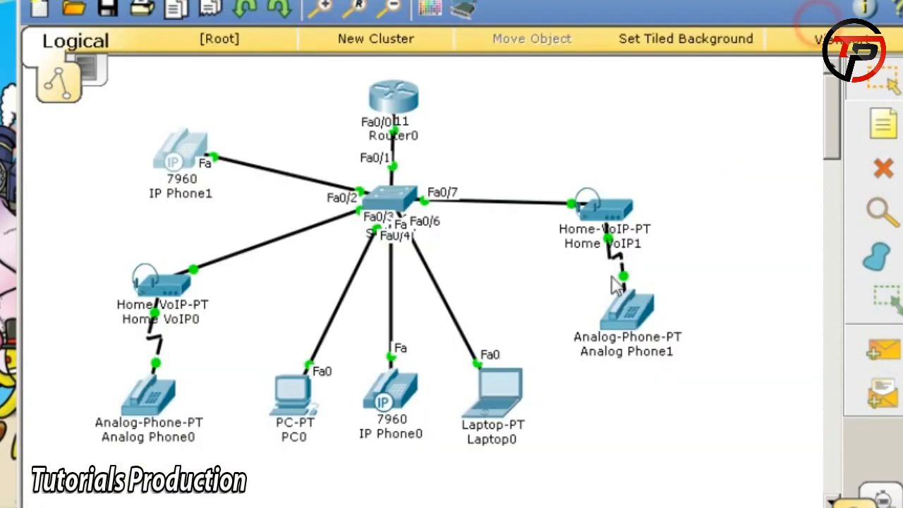
Switch Laptop0's IP configuration to DHCP and check its extension number in Cisco IP Communicator
left_click(519, 387)
left_click(289, 48)
left_click(218, 127)
left_click(200, 145)
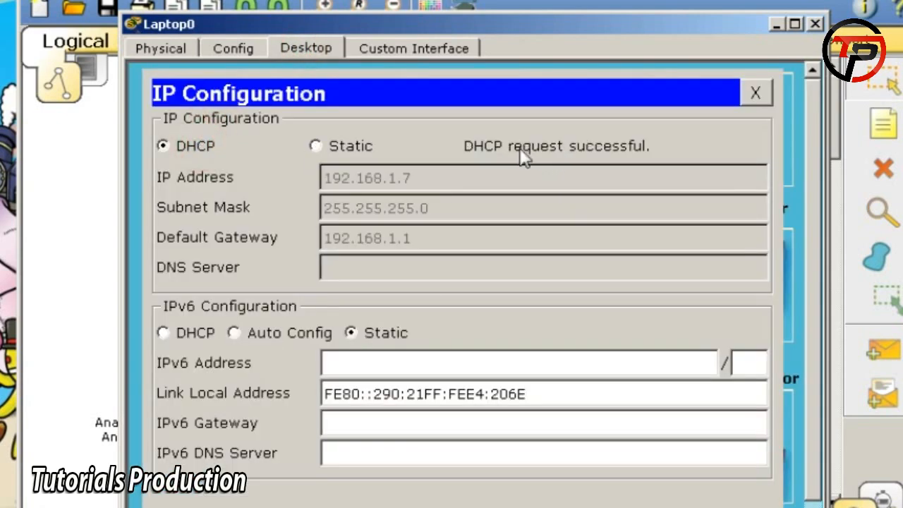
left_click(753, 92)
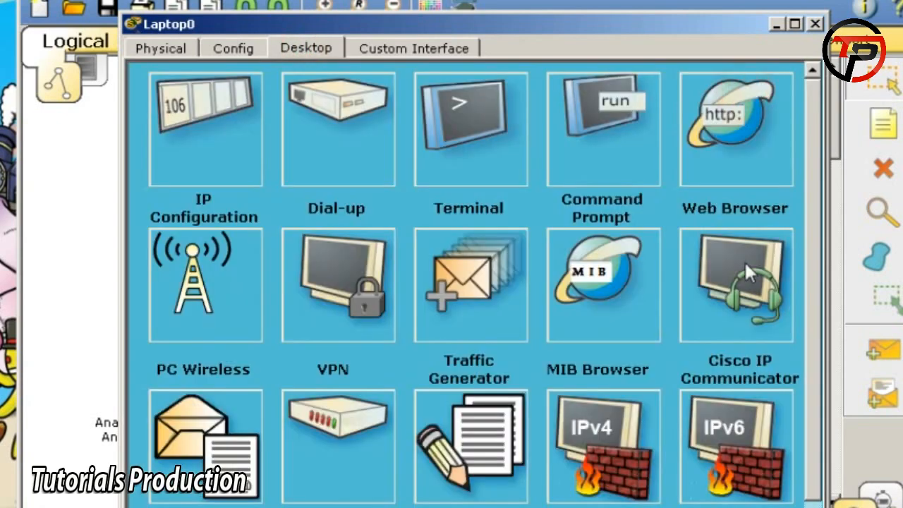
left_click(732, 301)
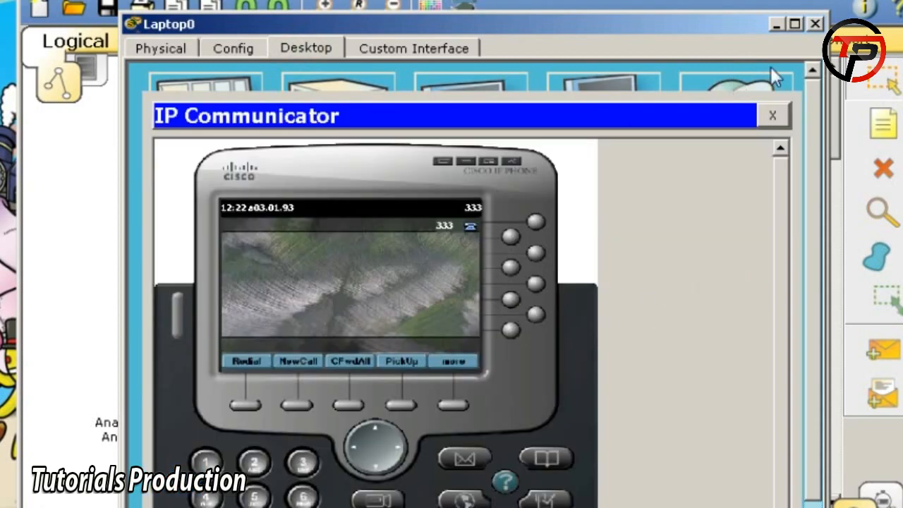
left_click(815, 25)
Check the extension number shown on Analog Phone1's display and close its window
left_click(621, 306)
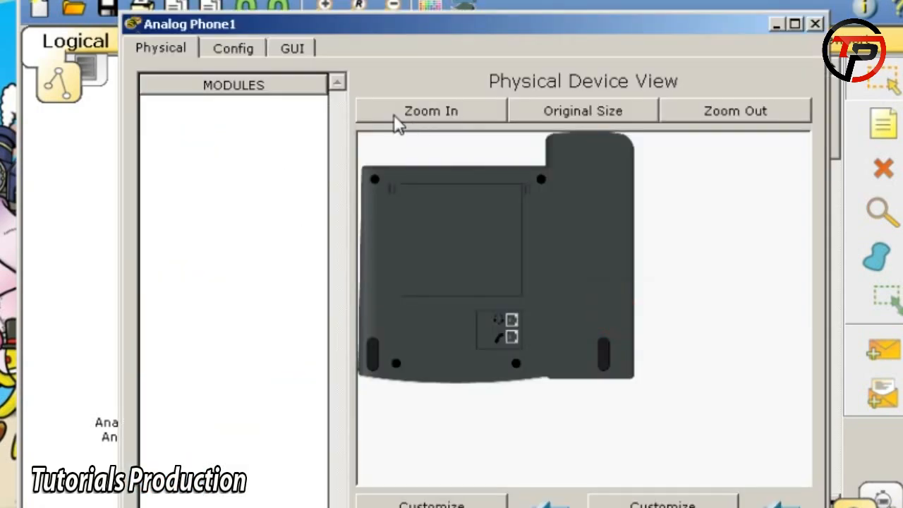
left_click(296, 48)
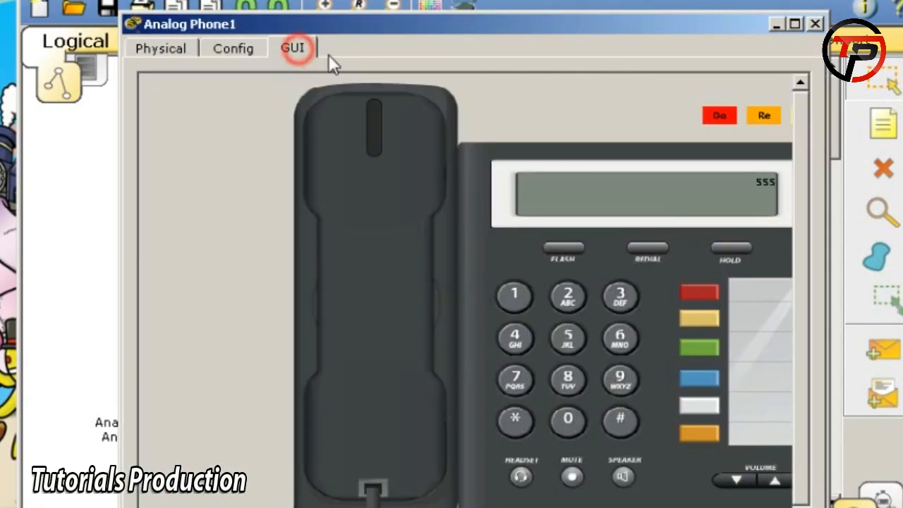
left_click(816, 25)
Open PC0's Cisco IP Communicator and Analog Phone0's phone interface, and arrange their windows side by side
left_click(288, 403)
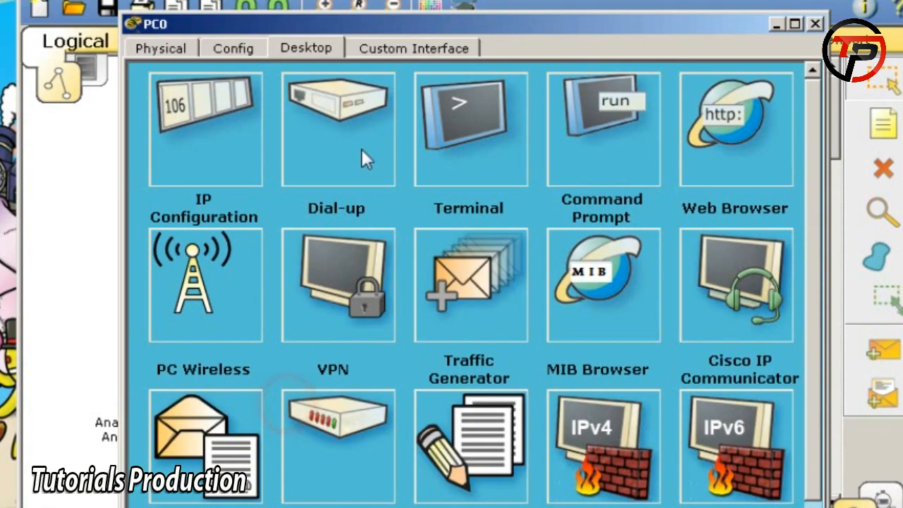
left_click(712, 325)
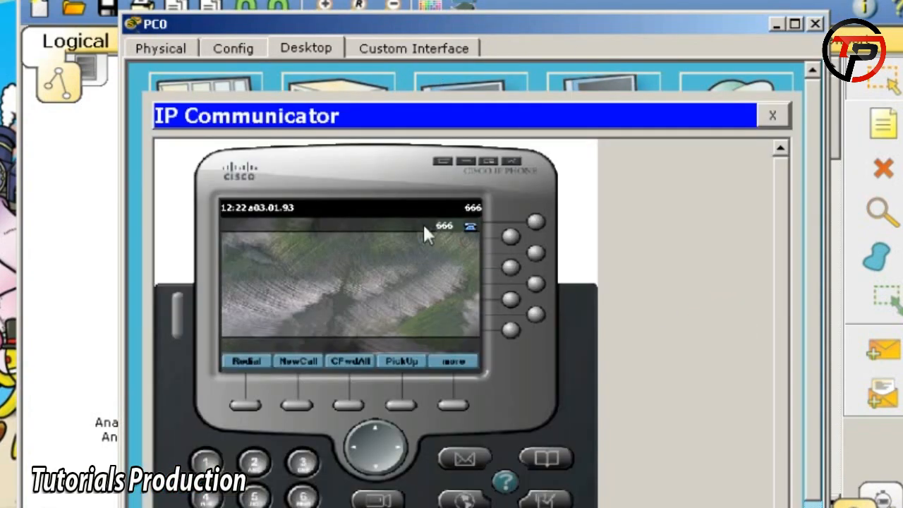
left_click_drag(465, 31, 726, 0)
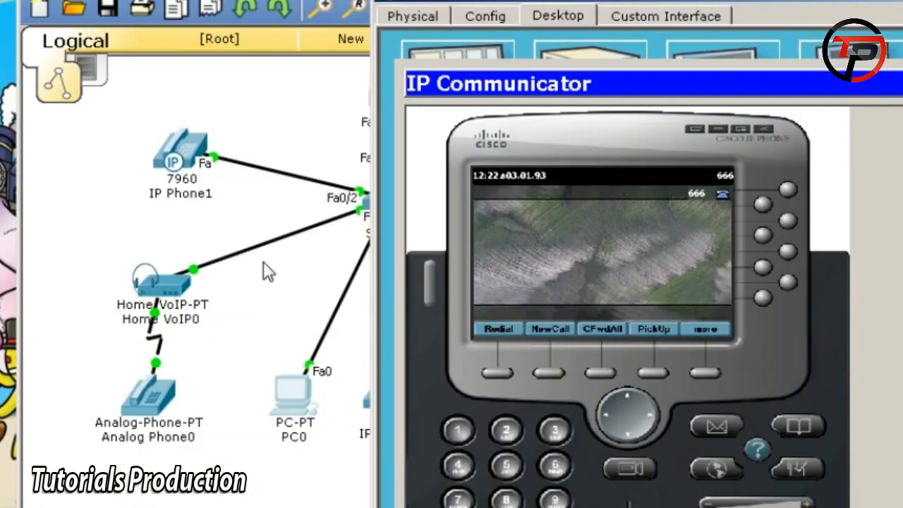
left_click(168, 390)
left_click_drag(516, 28, 226, 11)
left_click_drag(747, 9, 785, 31)
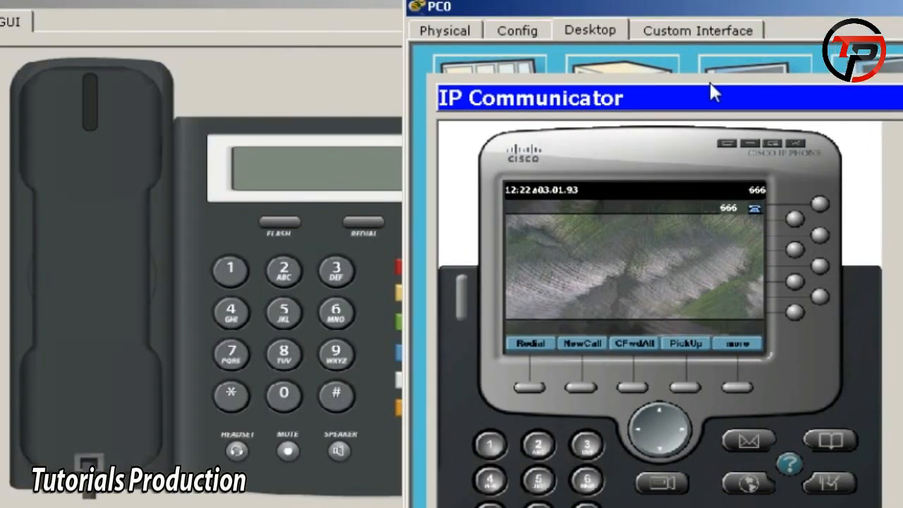
Call extension 666 from Analog Phone0 and answer the call in PC0's IP Communicator
left_click(283, 2)
left_click(334, 314)
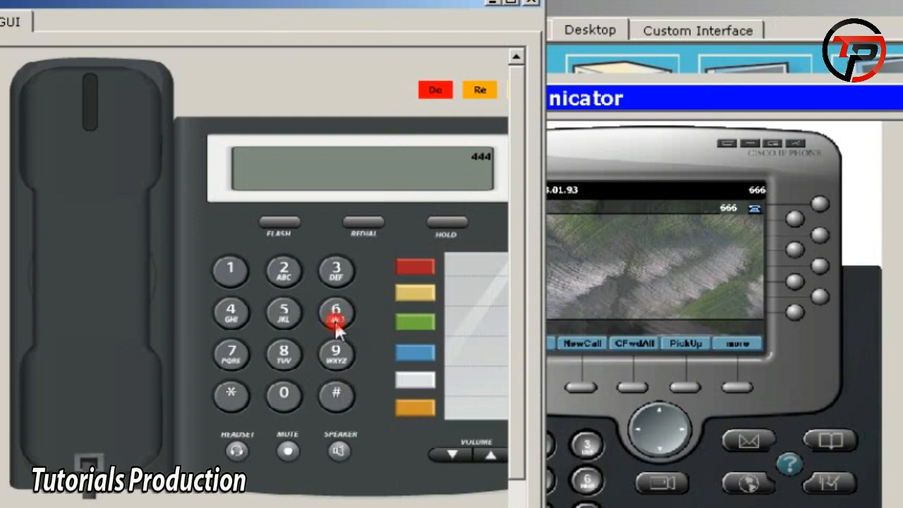
left_click(333, 314)
left_click(334, 314)
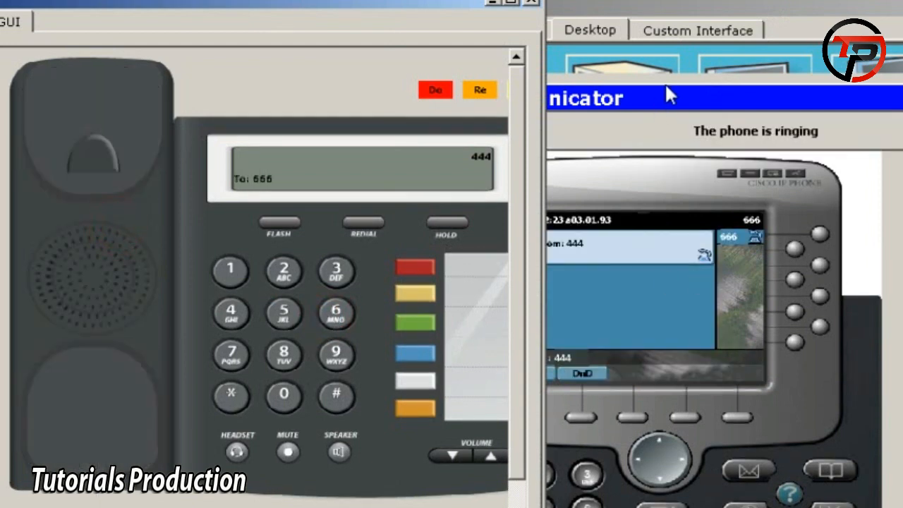
left_click(689, 7)
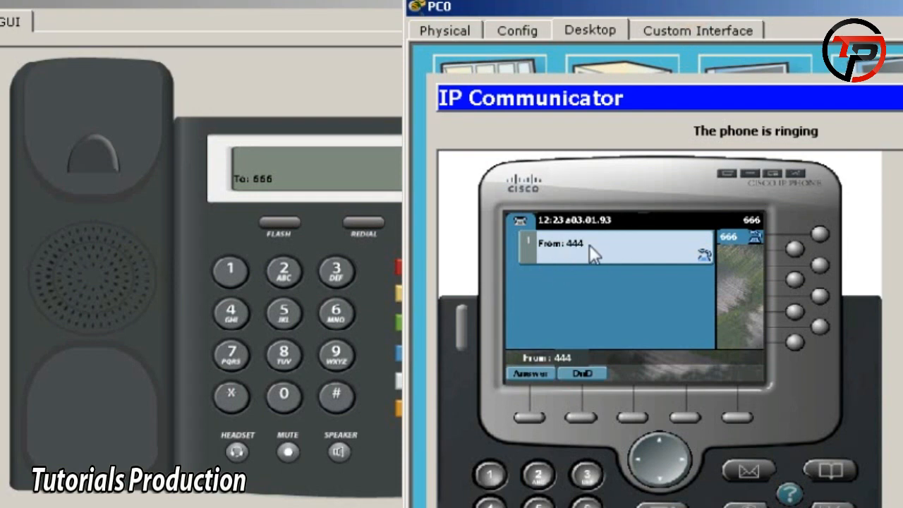
left_click(528, 373)
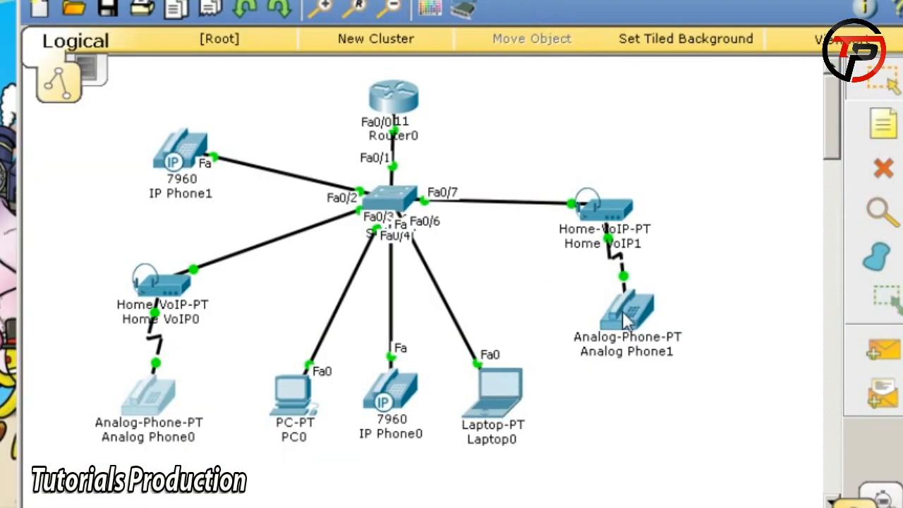
Open Laptop0's Cisco IP Communicator and IP Phone1's phone interface, and arrange their windows side by side
left_click(498, 409)
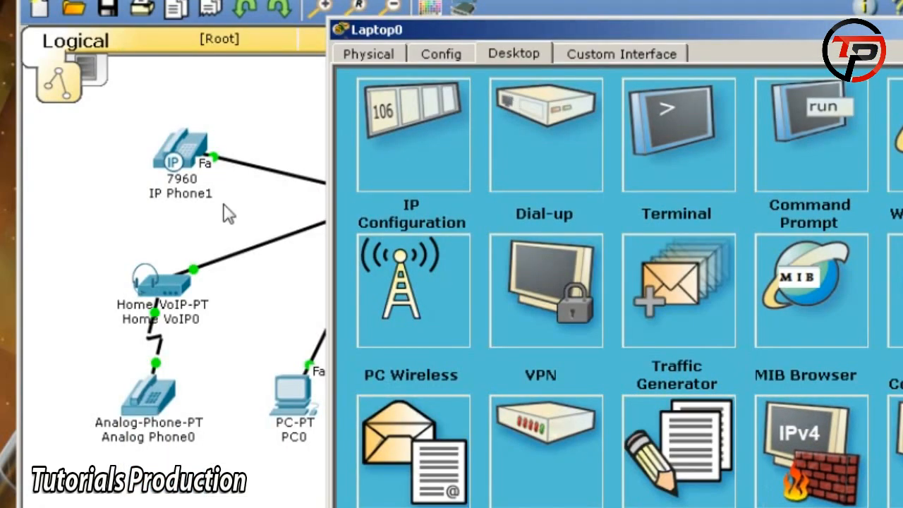
left_click(174, 161)
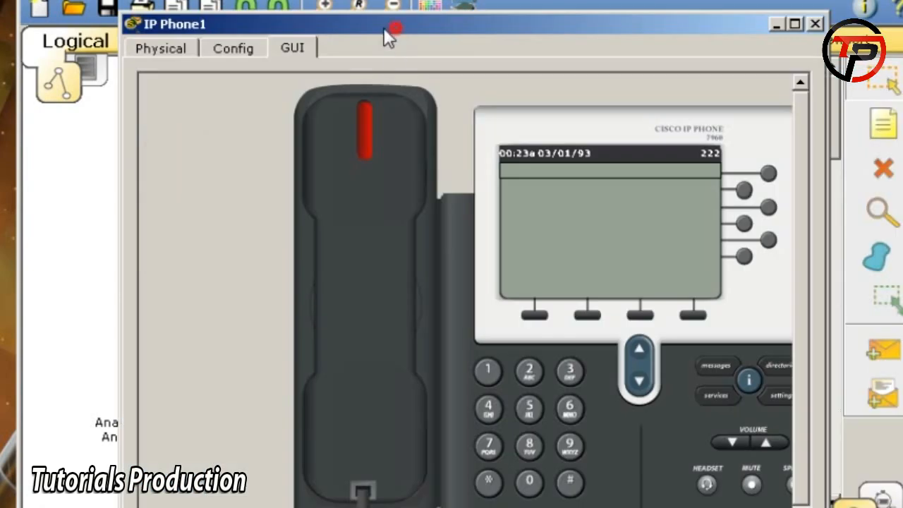
left_click_drag(384, 29, 151, 31)
key("alt+Tab")
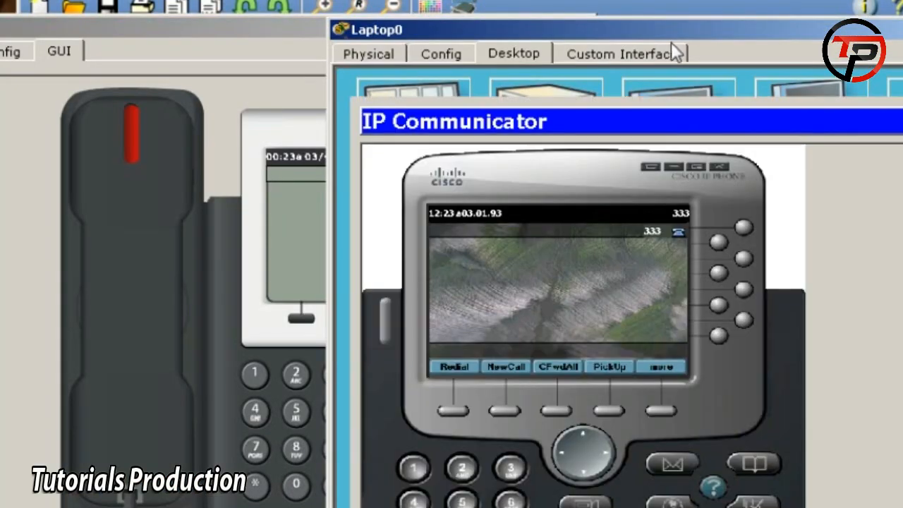
left_click(671, 46)
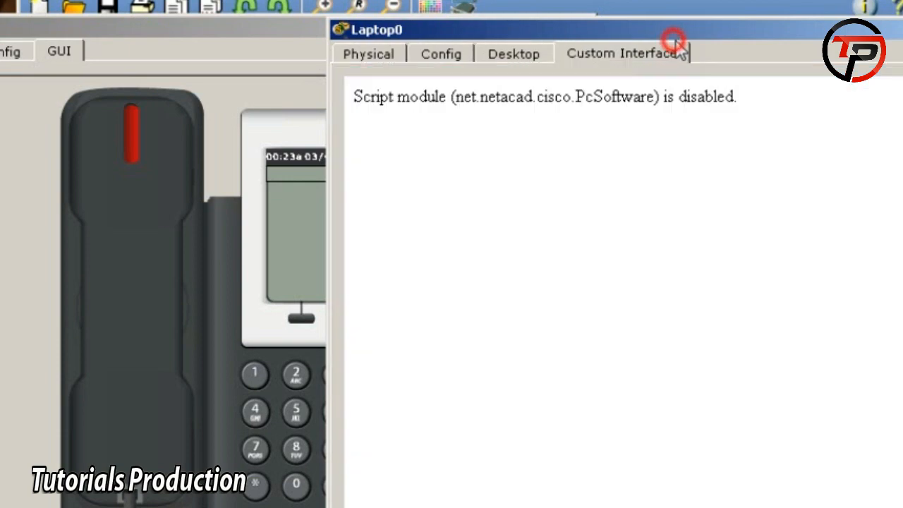
left_click(441, 54)
left_click(508, 53)
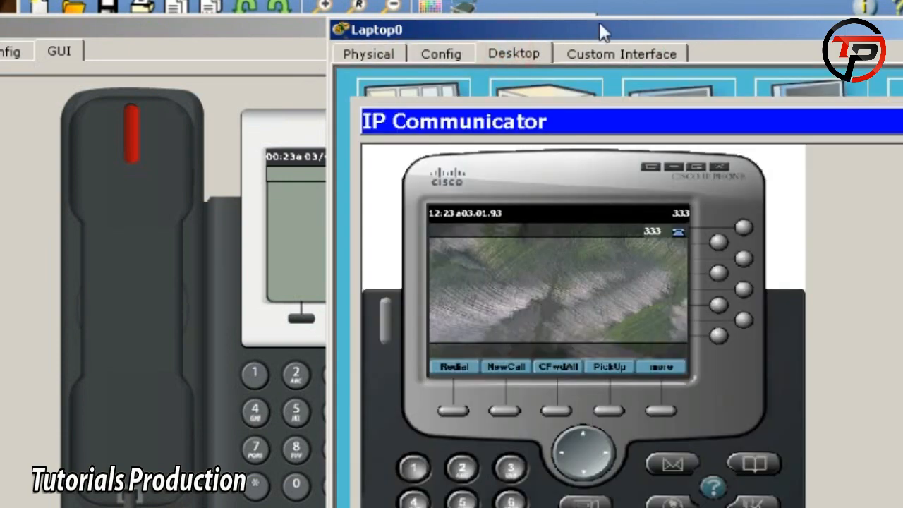
Call extension 333 from IP Phone1, then answer and end the call in Laptop0's IP Communicator
left_click_drag(601, 22, 670, 17)
left_click_drag(326, 21, 261, 29)
triple_click(265, 392)
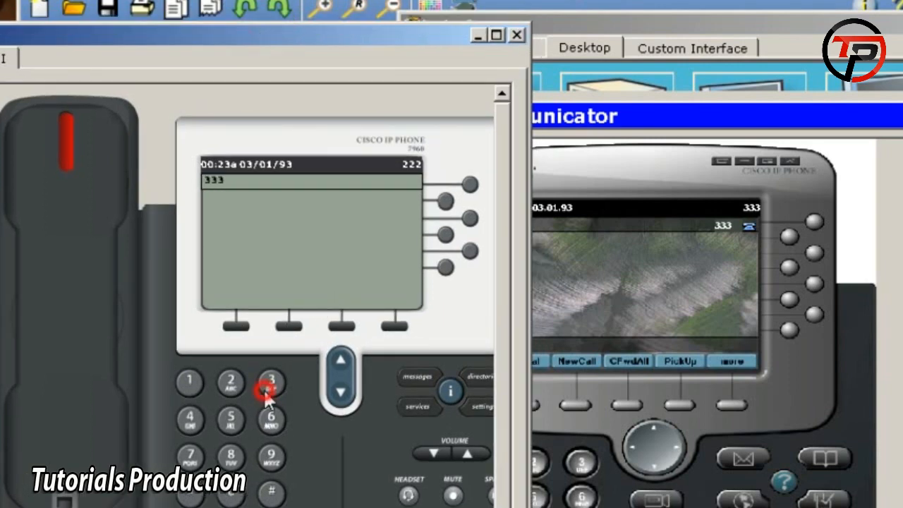
left_click(85, 336)
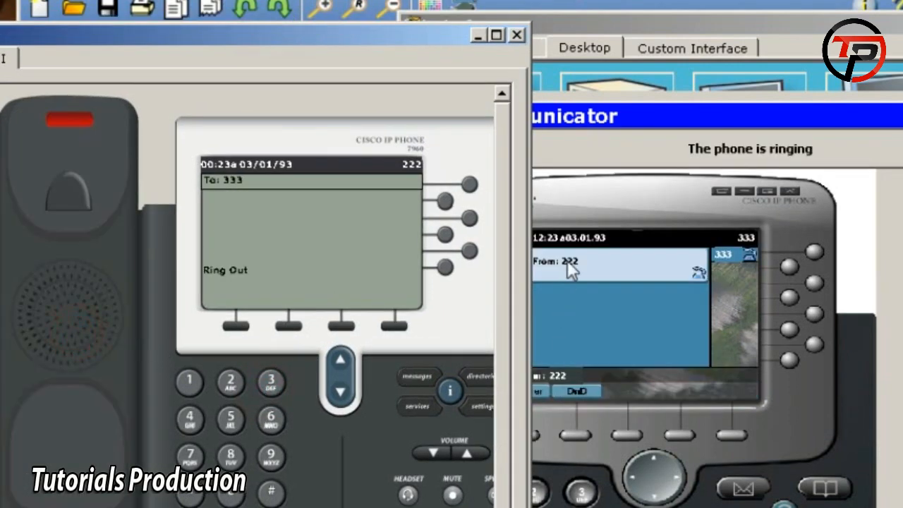
left_click(601, 220)
left_click(519, 392)
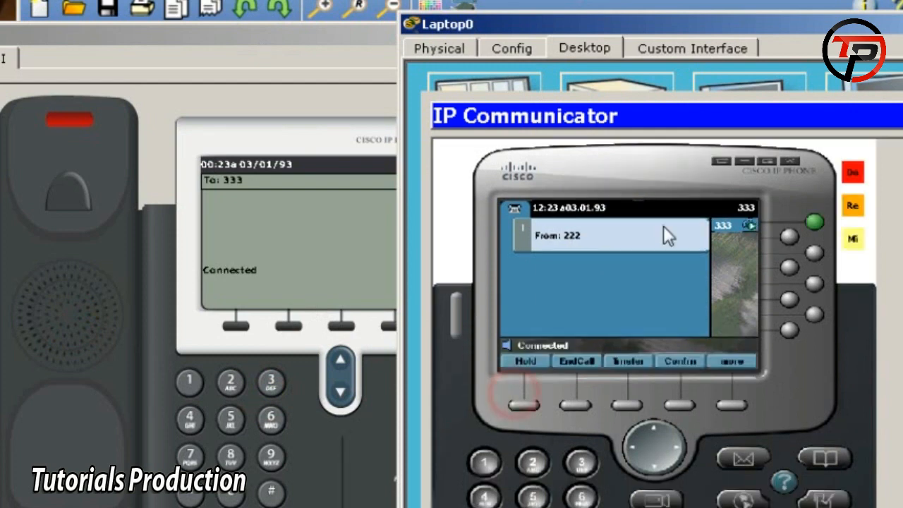
left_click(573, 367)
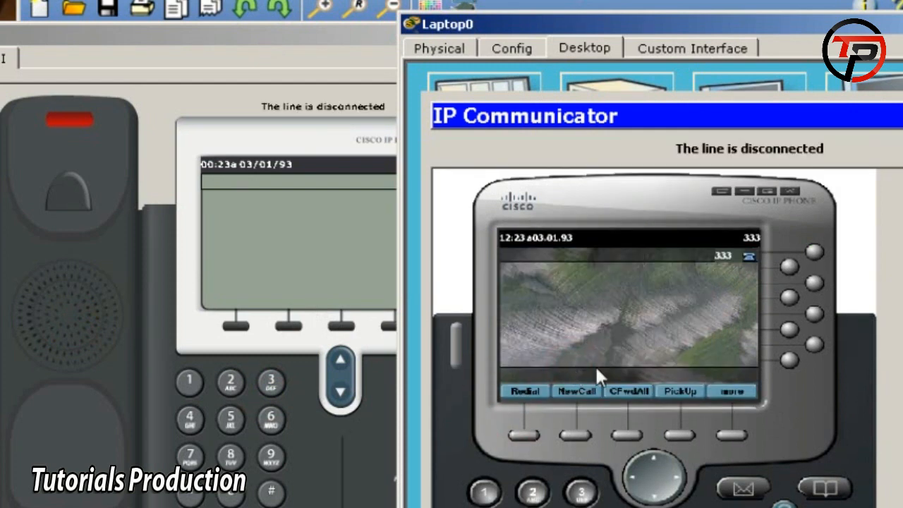
Call extension 222 from Laptop0's IP Communicator and answer the call on IP Phone1
left_click(252, 70)
left_click(697, 413)
left_click(532, 492)
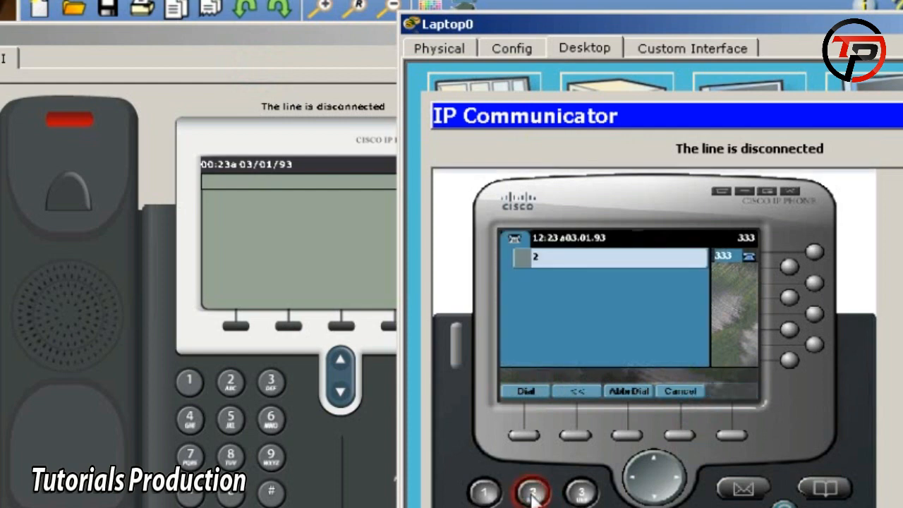
left_click(532, 492)
left_click(533, 492)
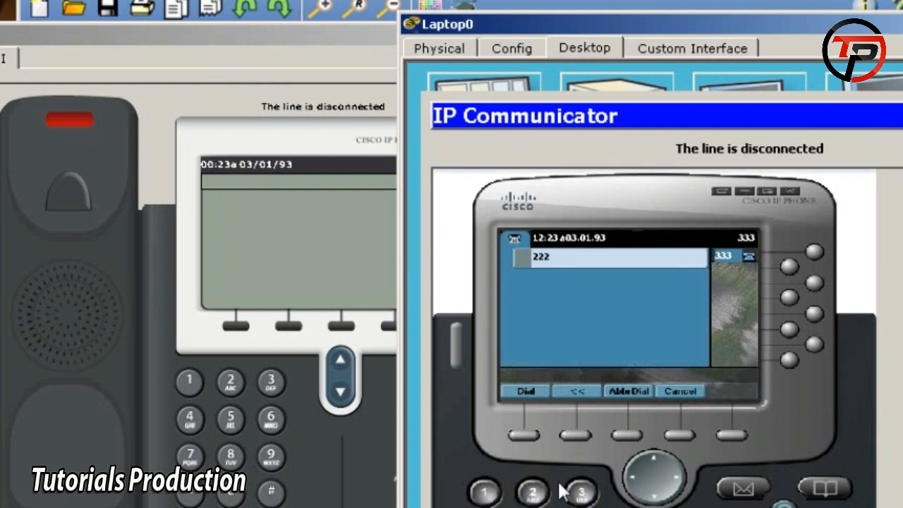
left_click(527, 391)
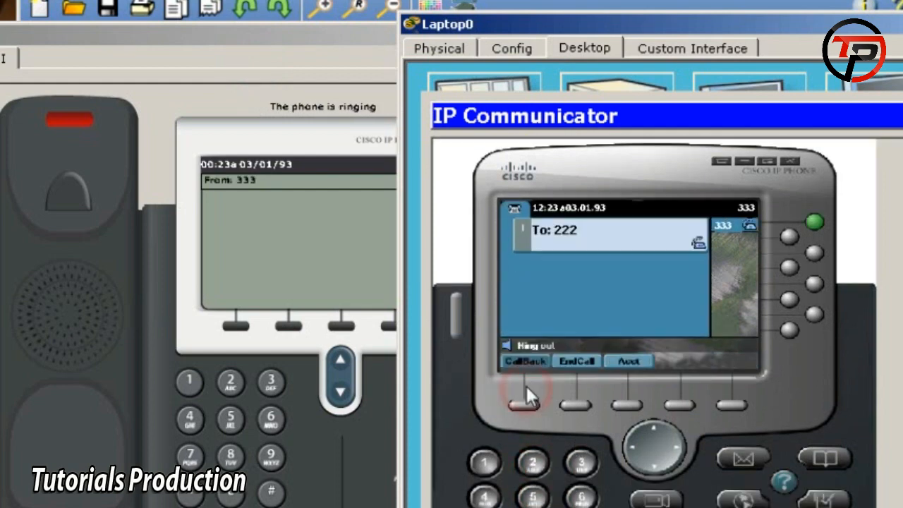
left_click(247, 44)
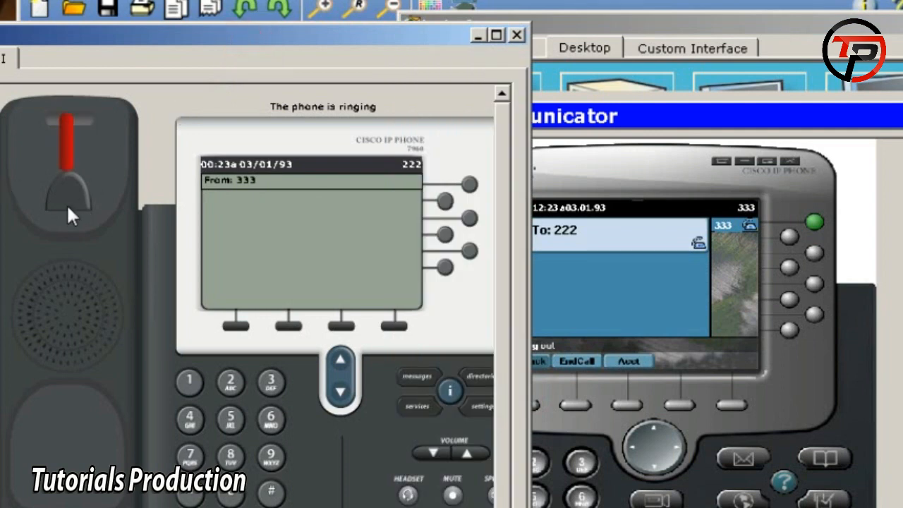
left_click(59, 302)
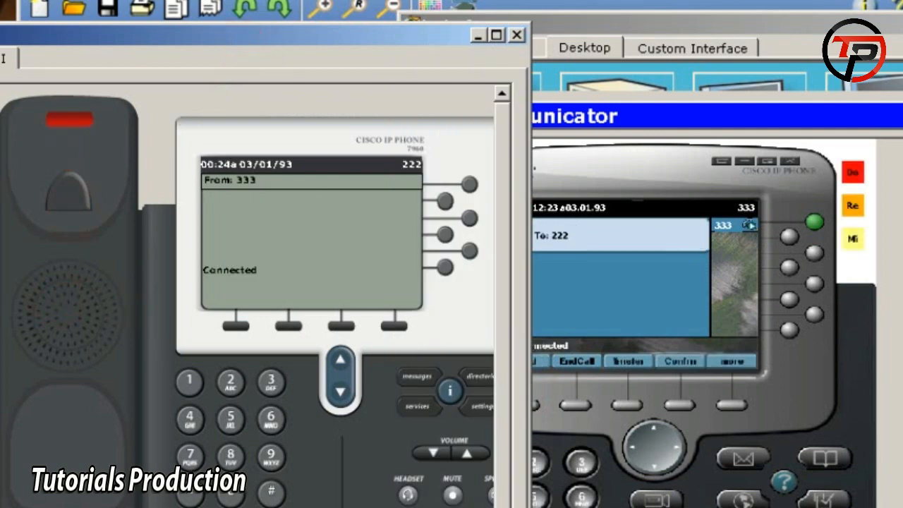
Hang up the call on IP Phone1 and close its window
left_click(4, 228)
left_click(56, 176)
left_click(57, 176)
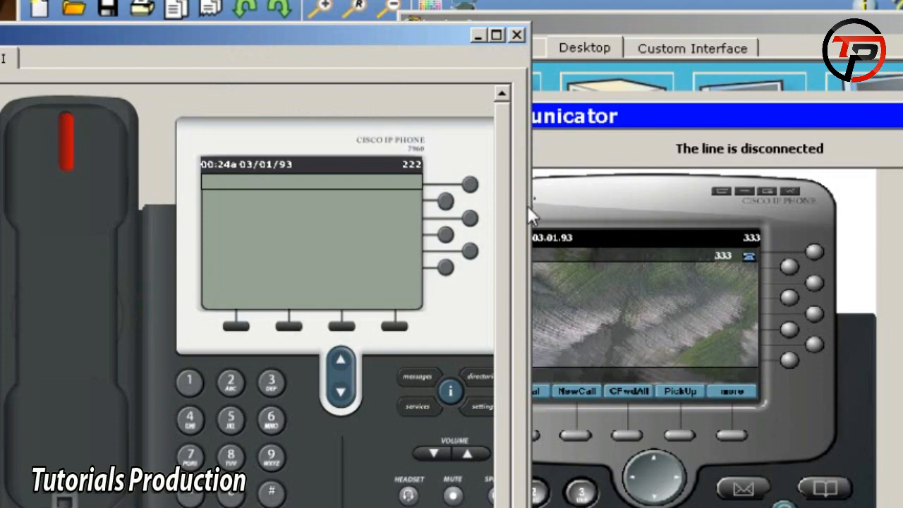
left_click(516, 35)
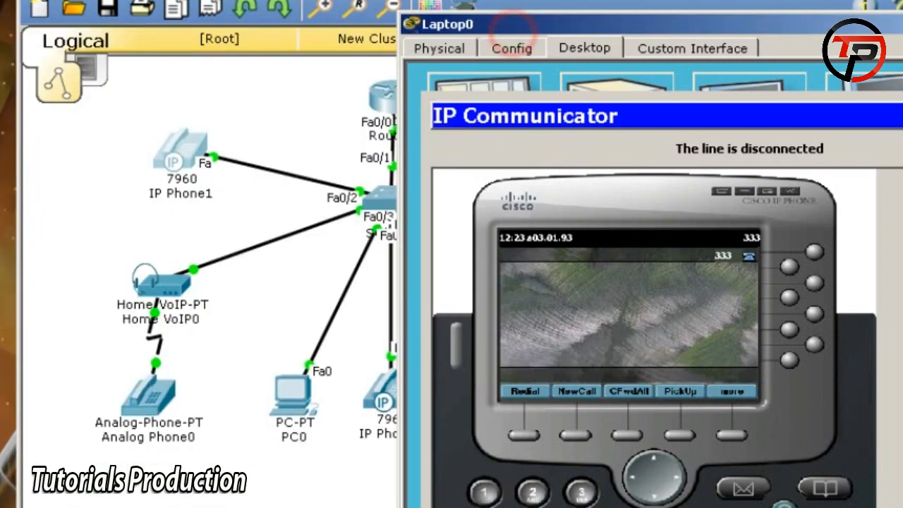
left_click(368, 360)
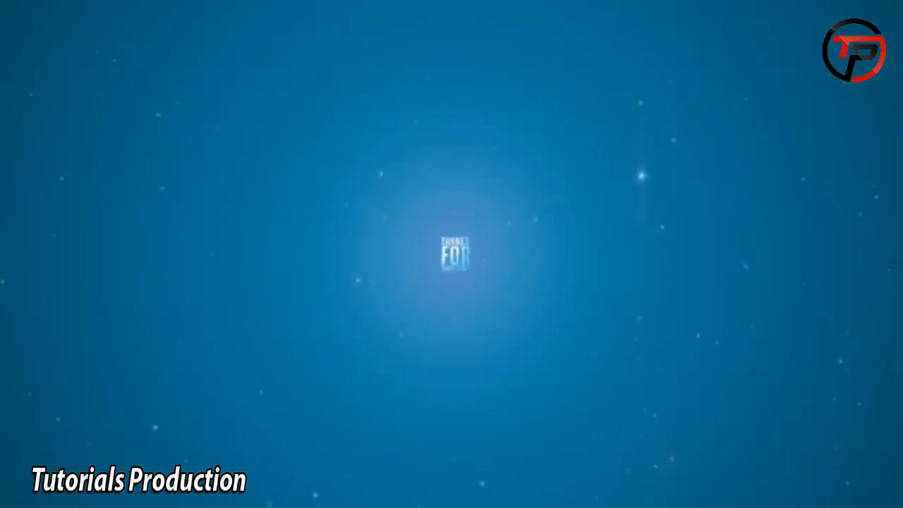